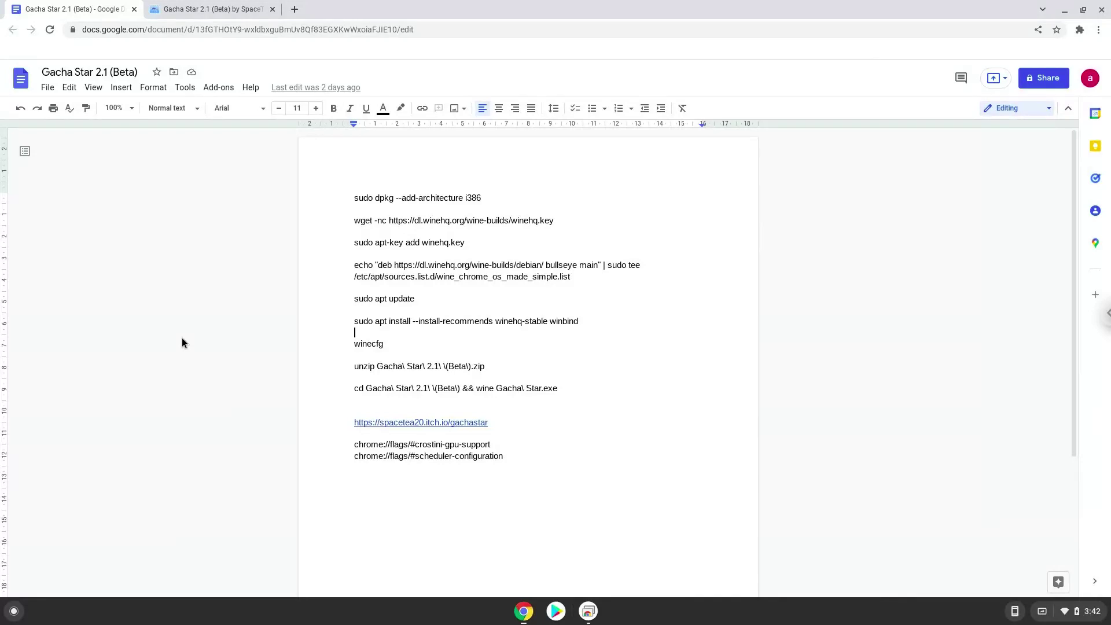
Copy the crostini-gpu-support flag link, set Crostini GPU Support to Enabled, and go back to the doc.
triple_click(374, 442)
right_click(375, 443)
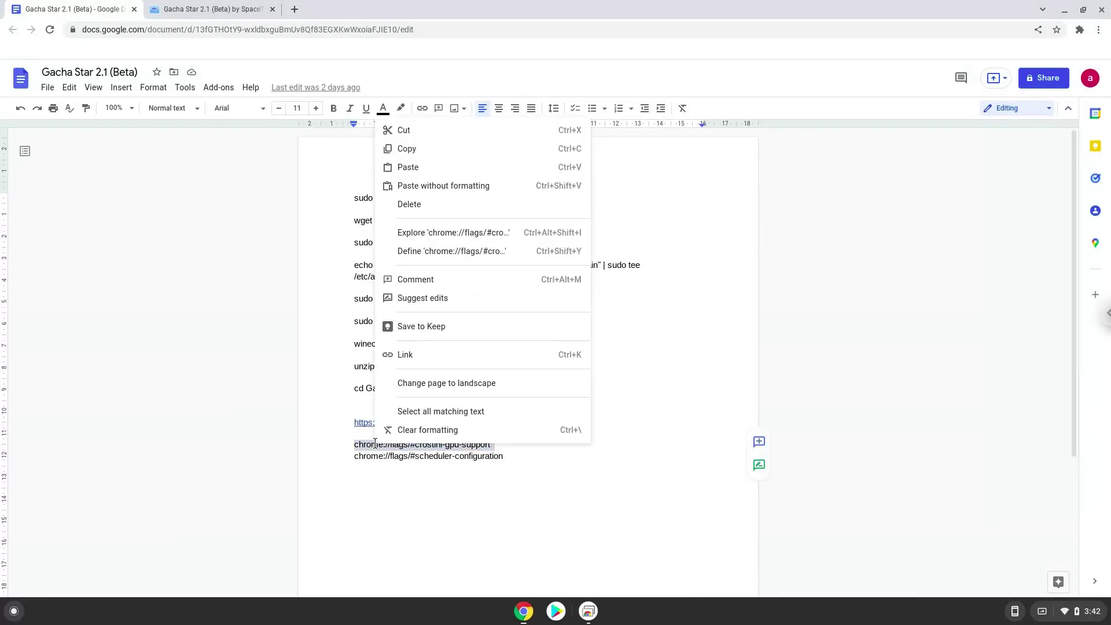
click(405, 149)
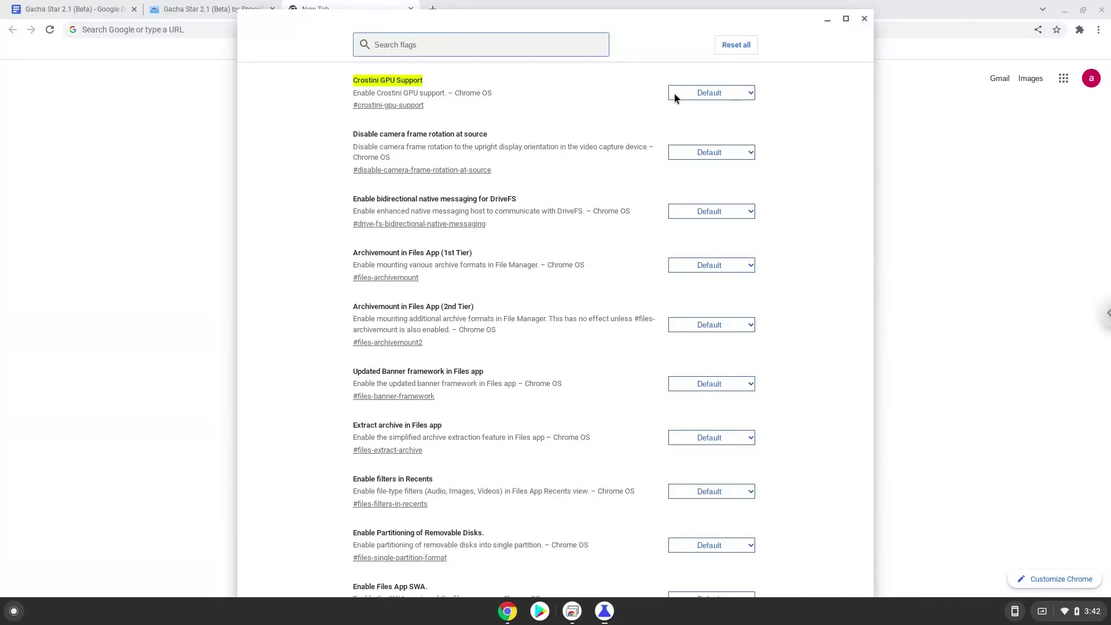
click(680, 95)
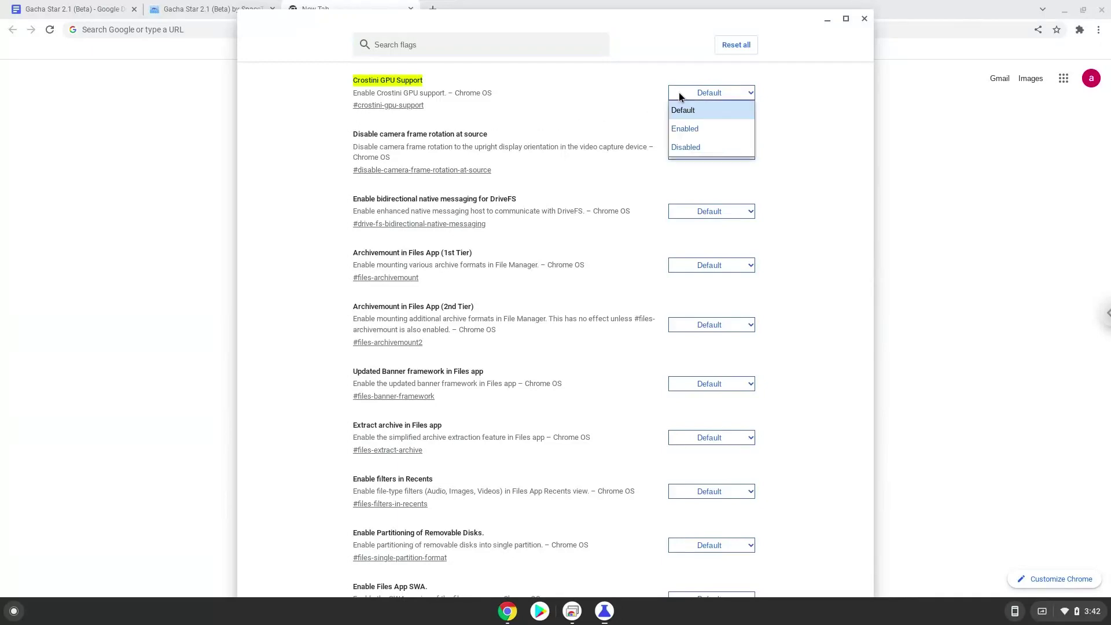
click(681, 128)
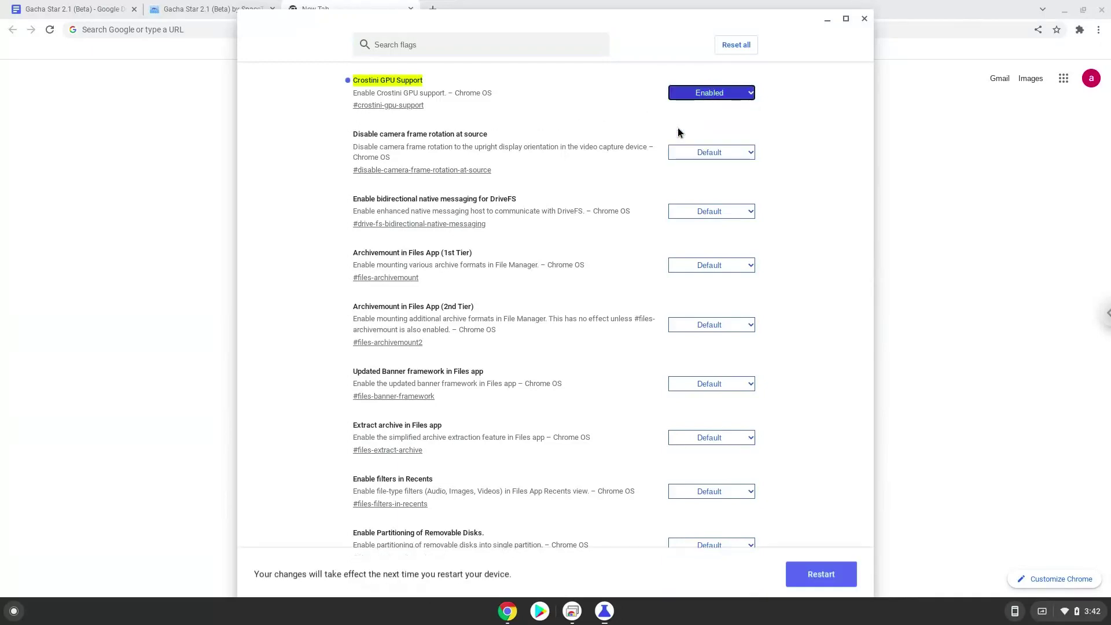
click(91, 13)
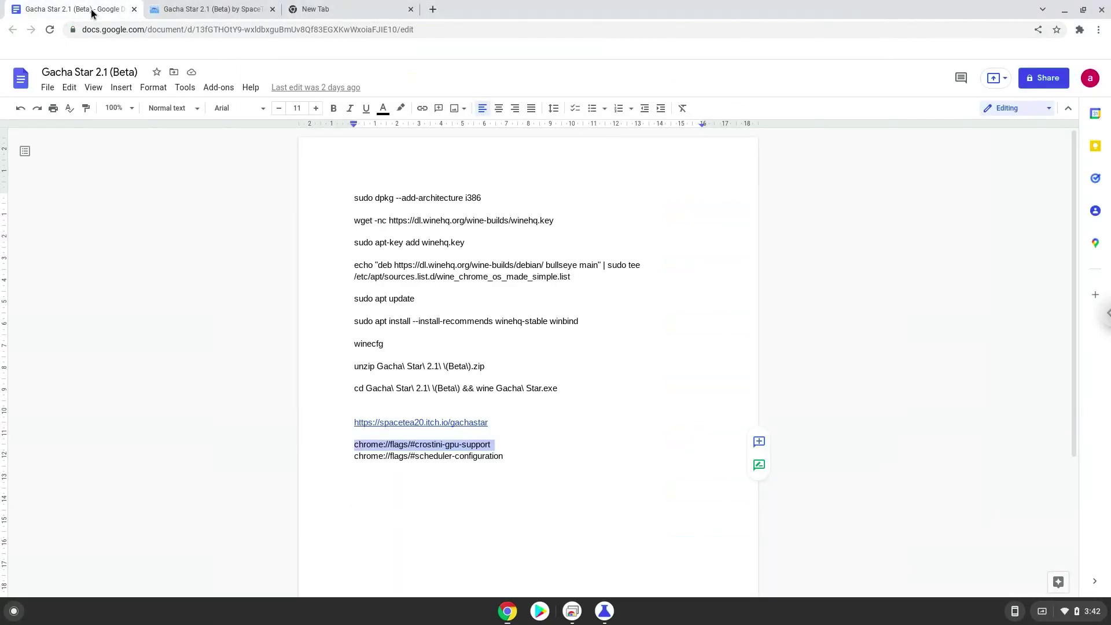
Copy the scheduler-configuration flag link and paste-and-go to it in the new tab.
triple_click(400, 459)
right_click(400, 459)
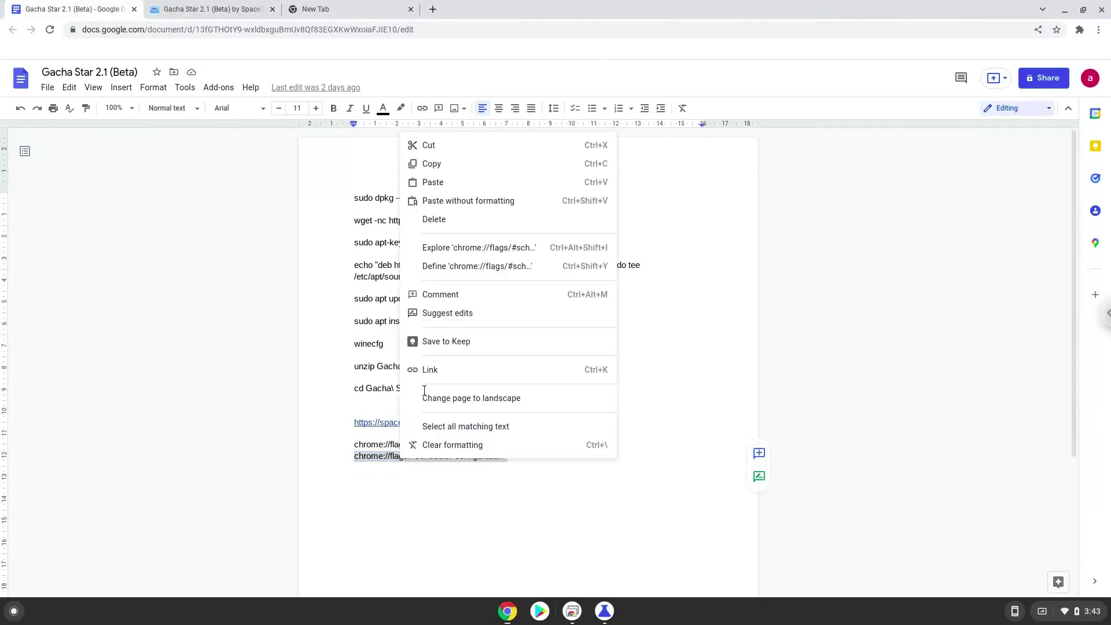
click(446, 166)
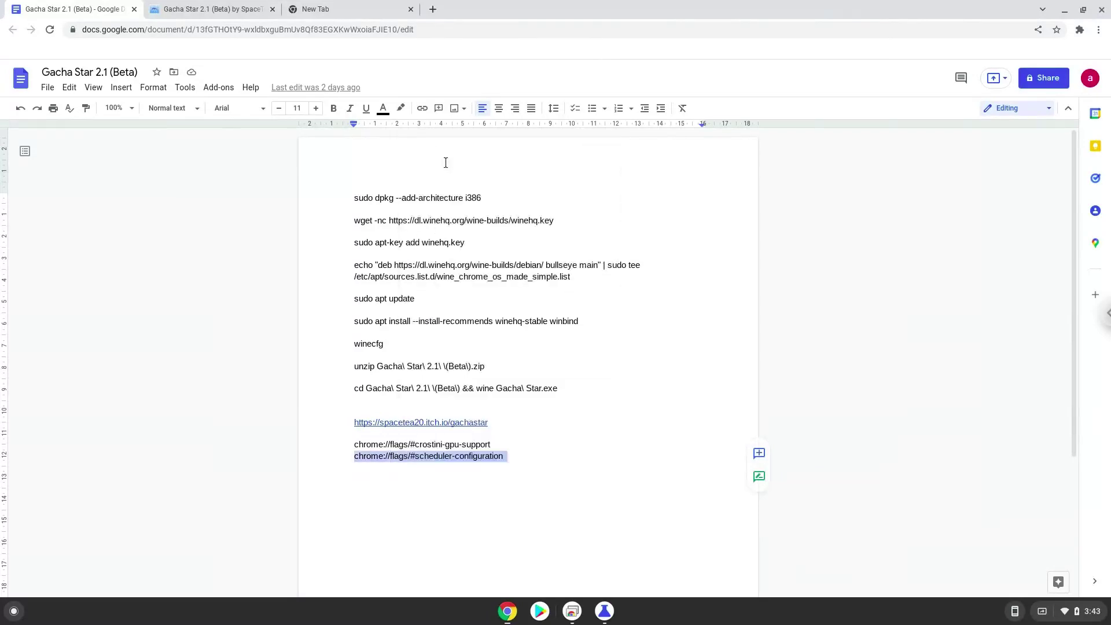
click(335, 10)
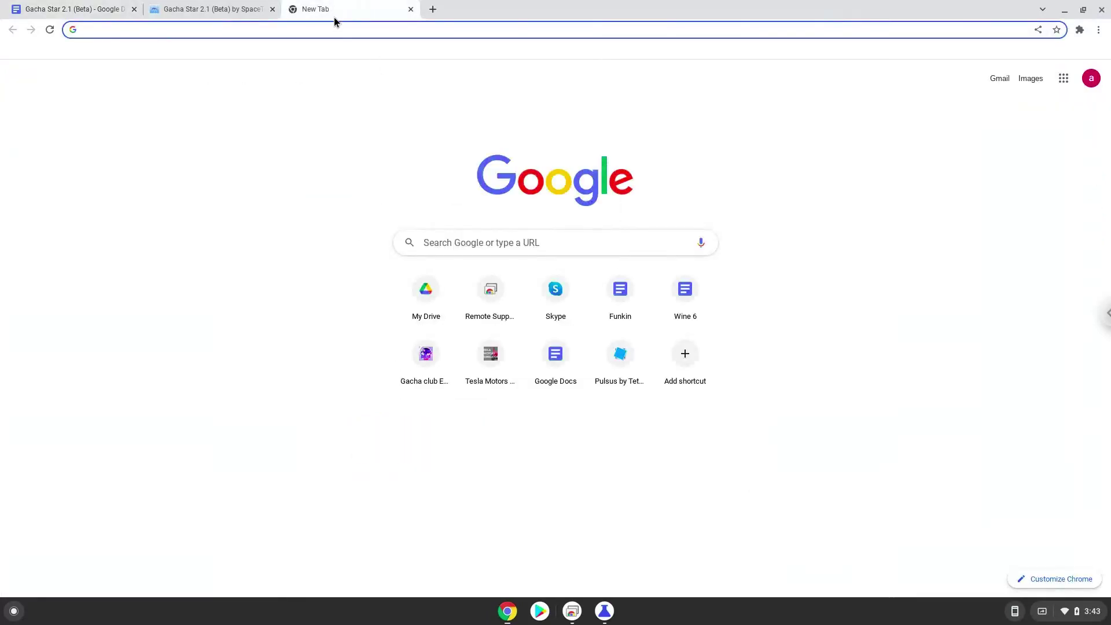
right_click(334, 30)
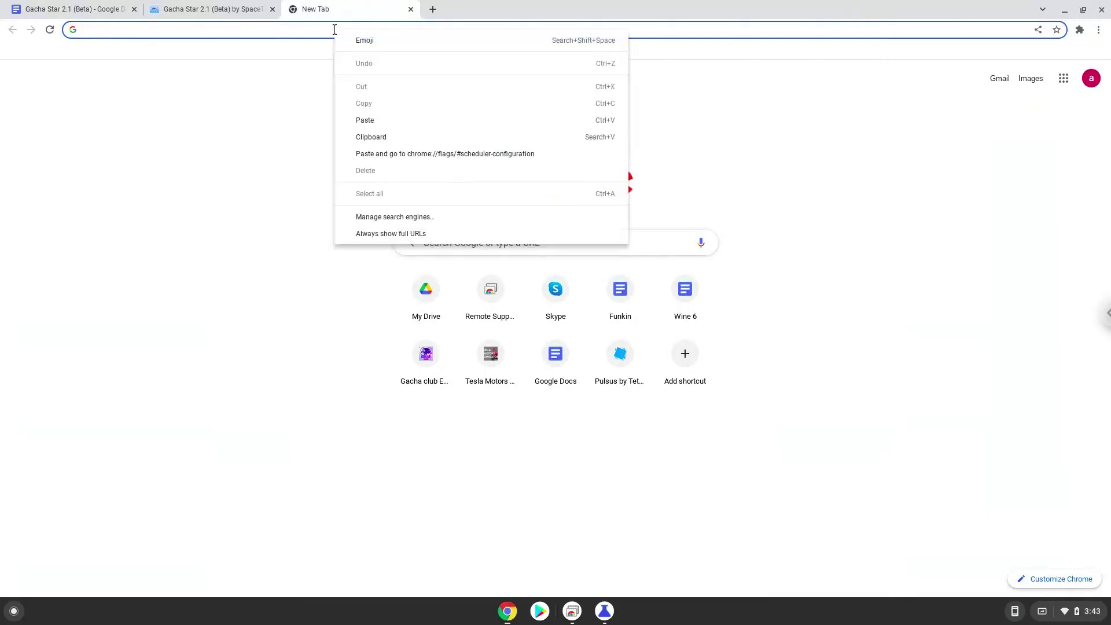
click(398, 153)
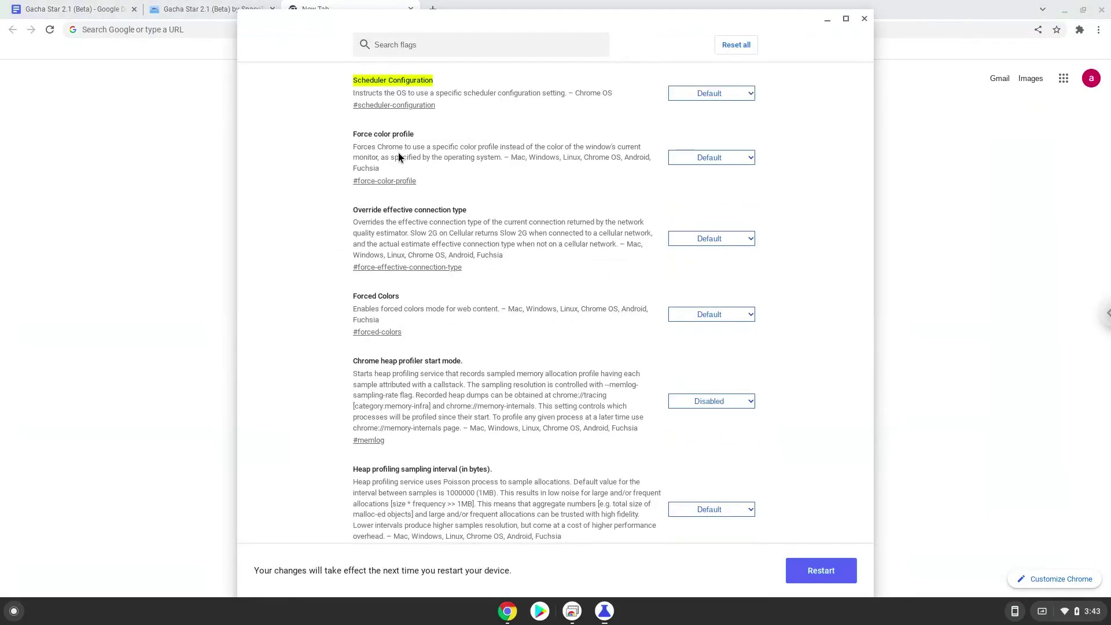
Set Scheduler Configuration to enable Hyper-Threading and restart Chrome.
click(691, 93)
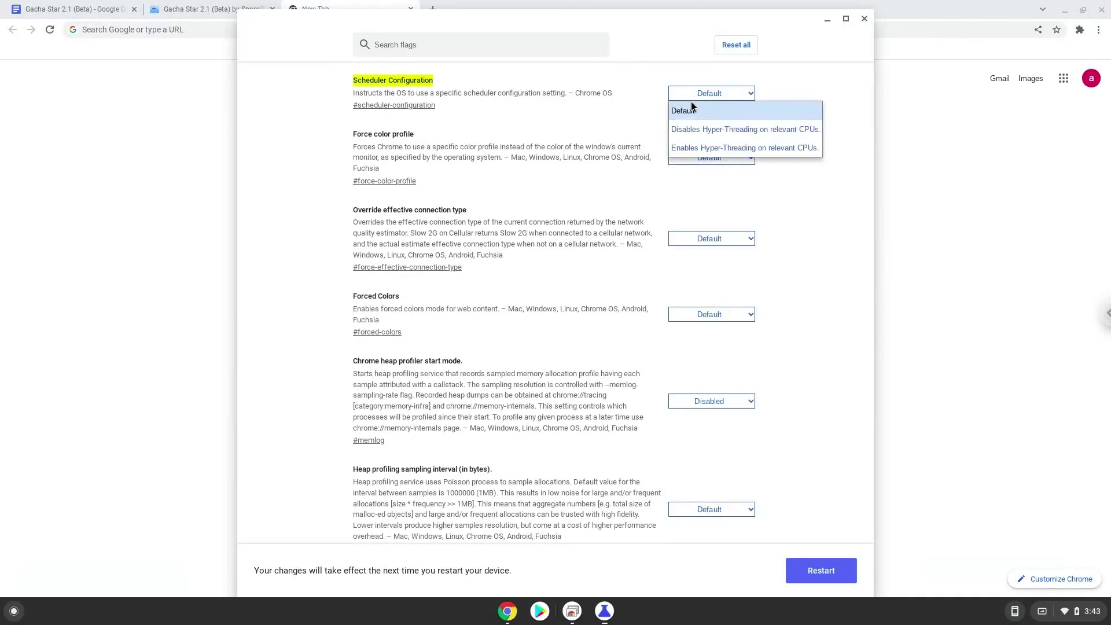
click(685, 149)
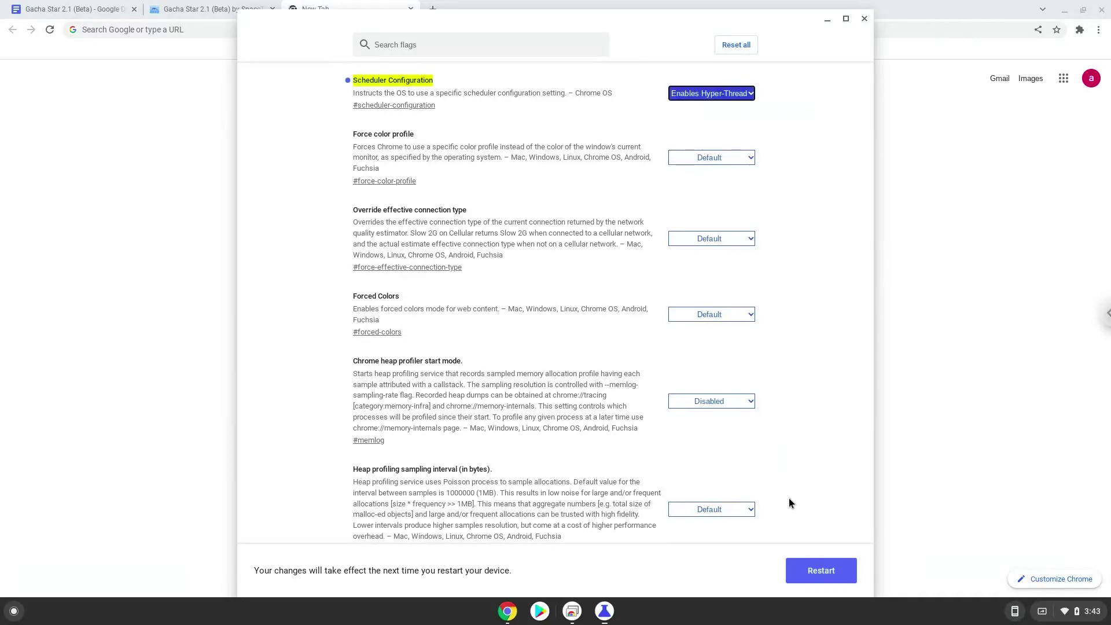
click(816, 570)
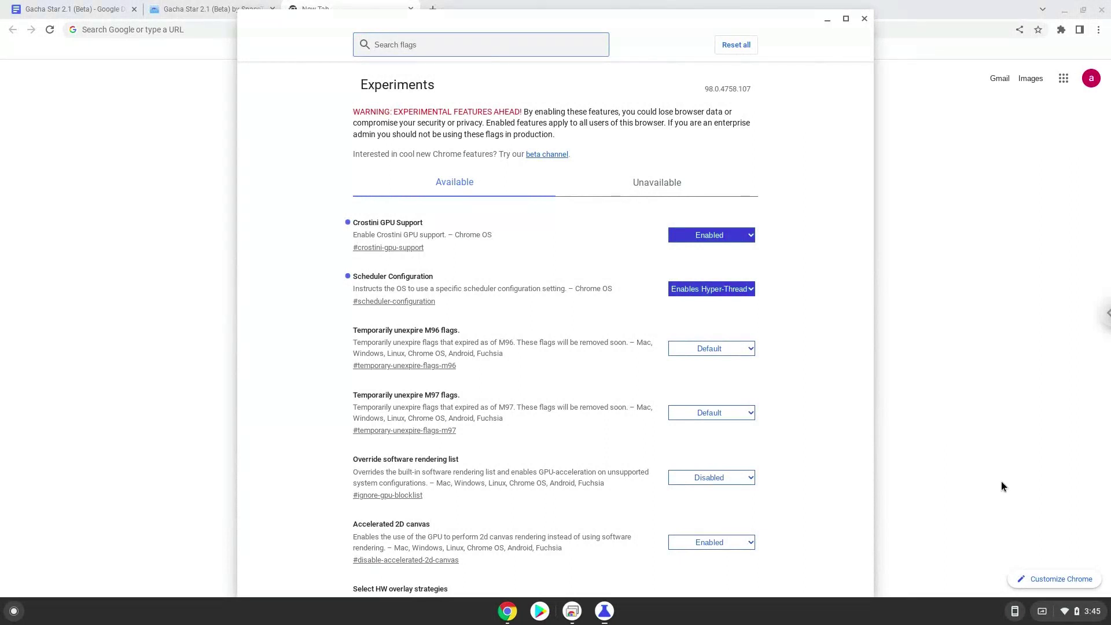
Open Chrome OS Settings to the Advanced > Developers section.
click(1071, 613)
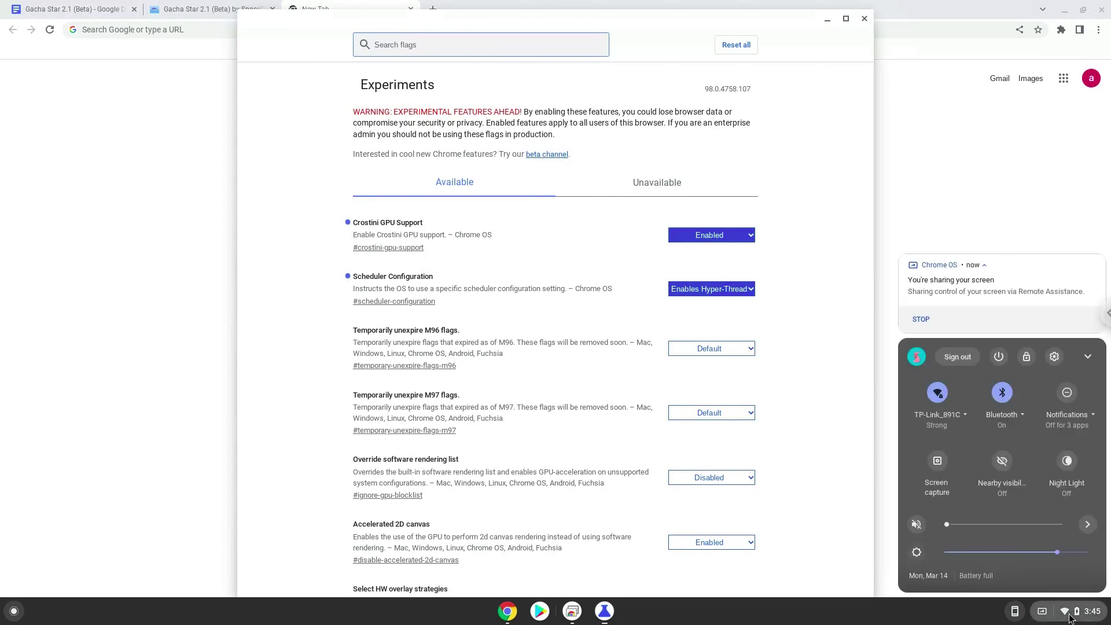
click(1049, 358)
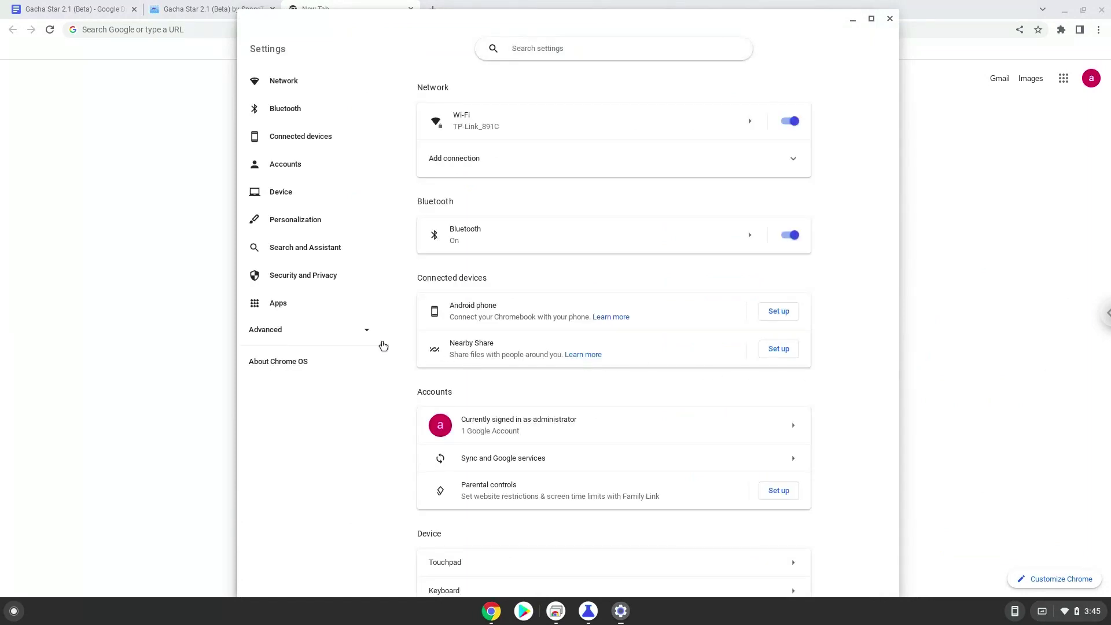
click(299, 333)
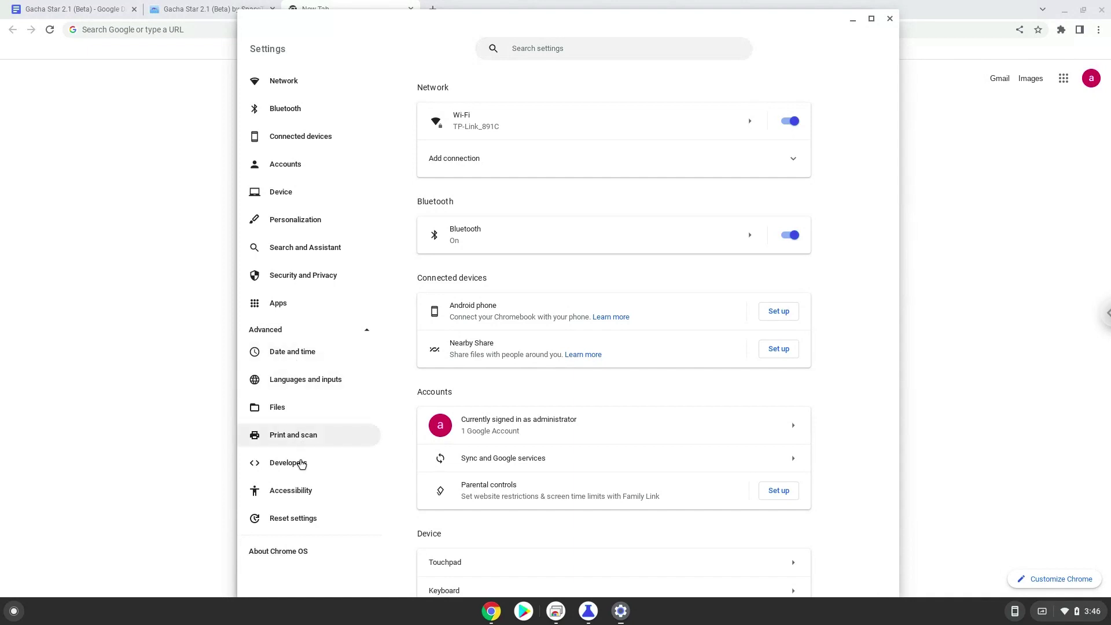
click(301, 470)
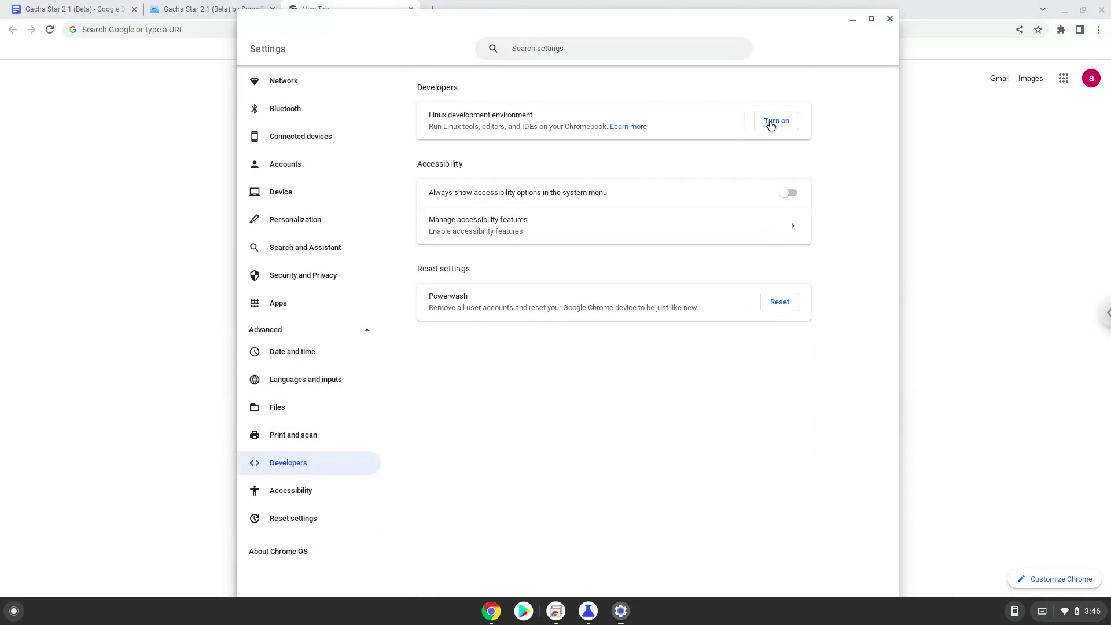
Turn on the Linux development environment and install it with the recommended 10.0 GB disk.
click(770, 125)
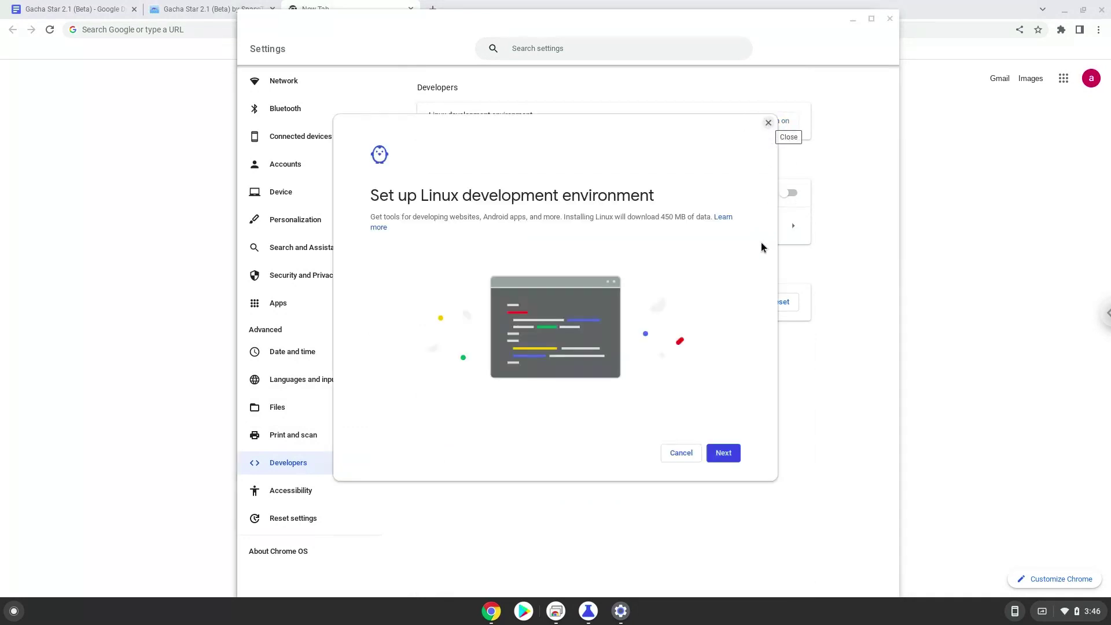
click(717, 455)
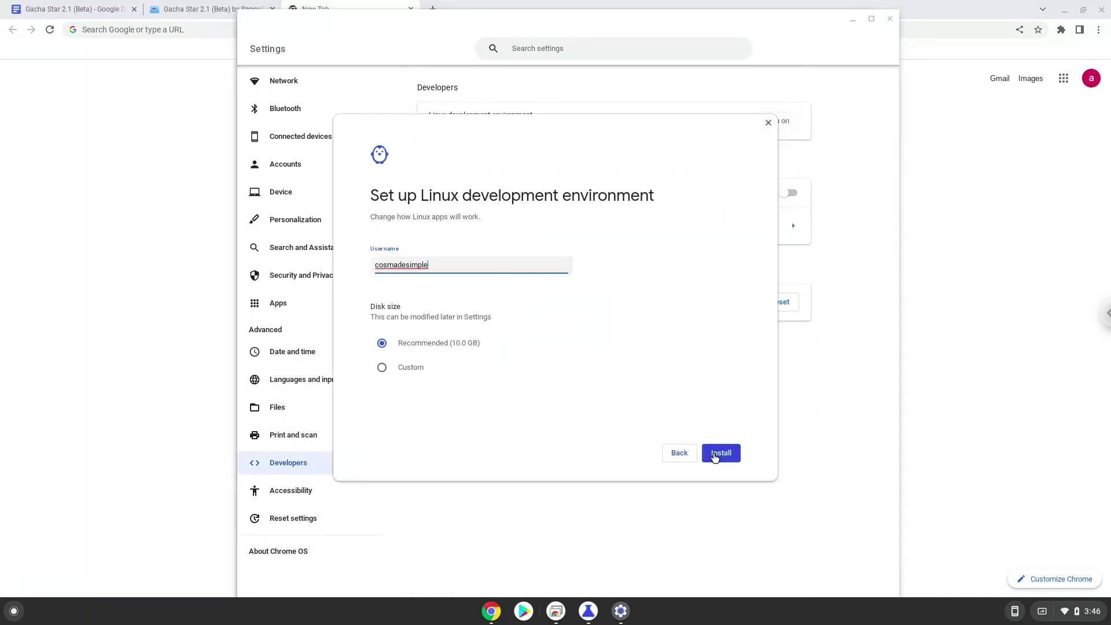
click(715, 456)
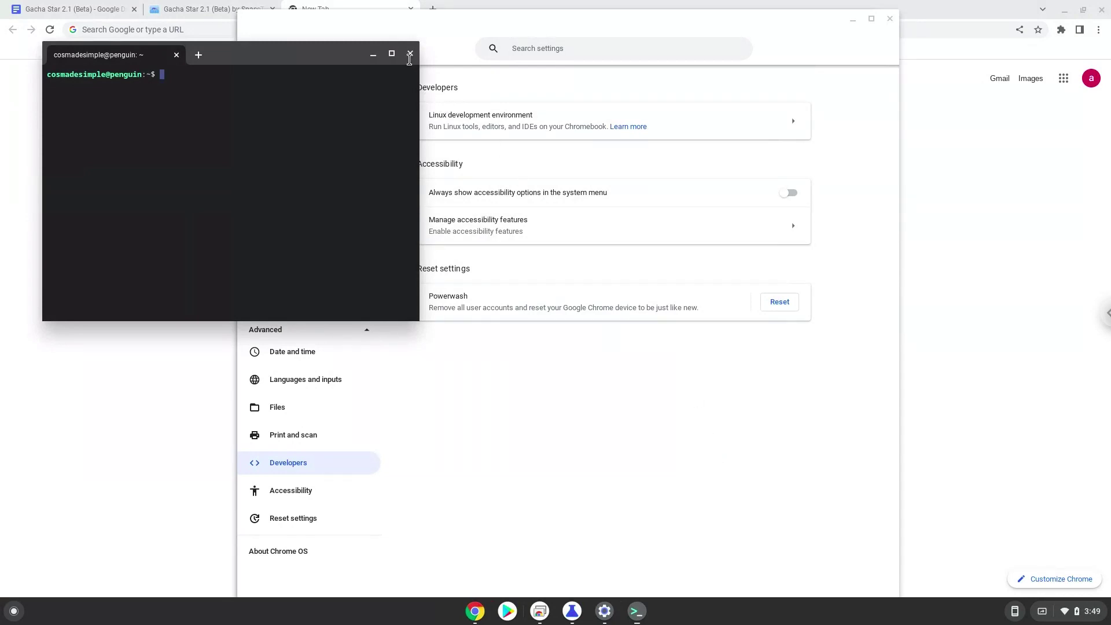
Close the Linux terminal, Settings and flags windows.
click(410, 55)
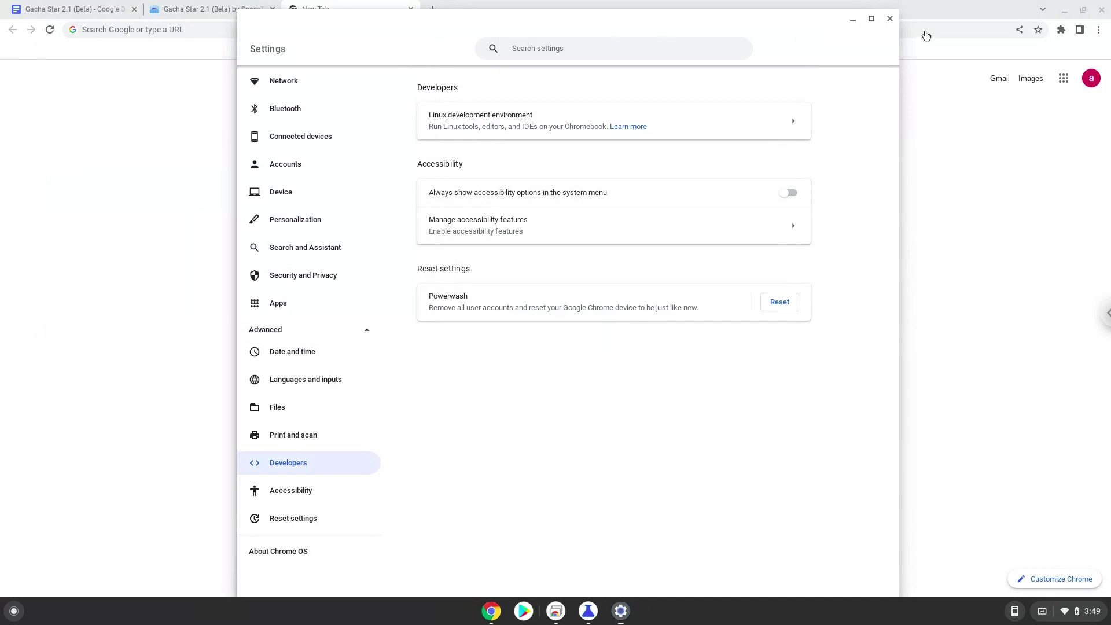
click(888, 20)
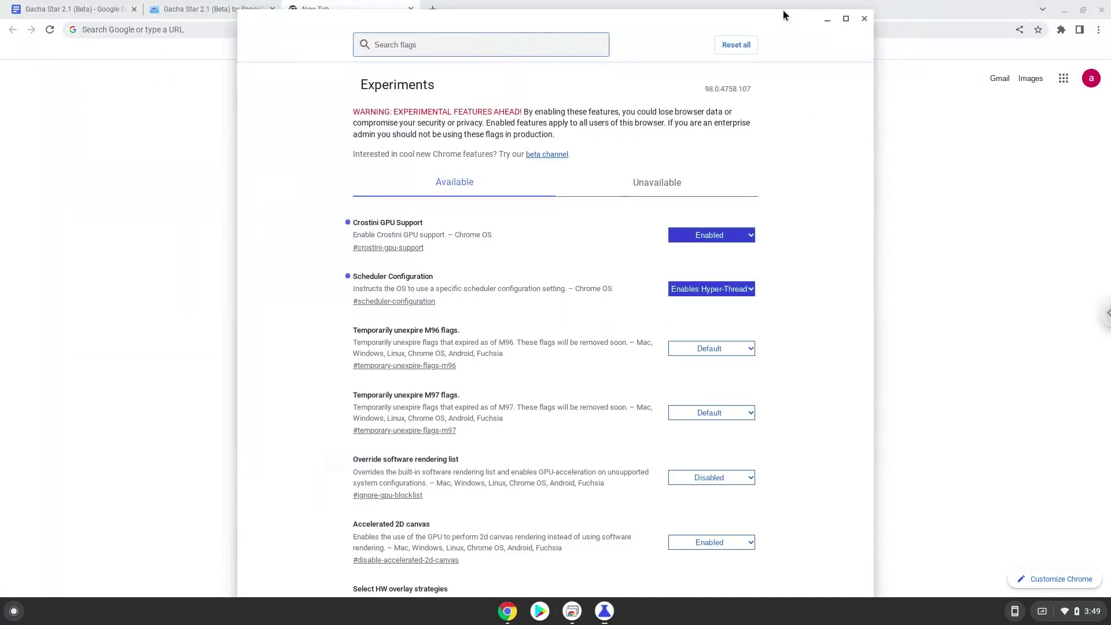
click(863, 19)
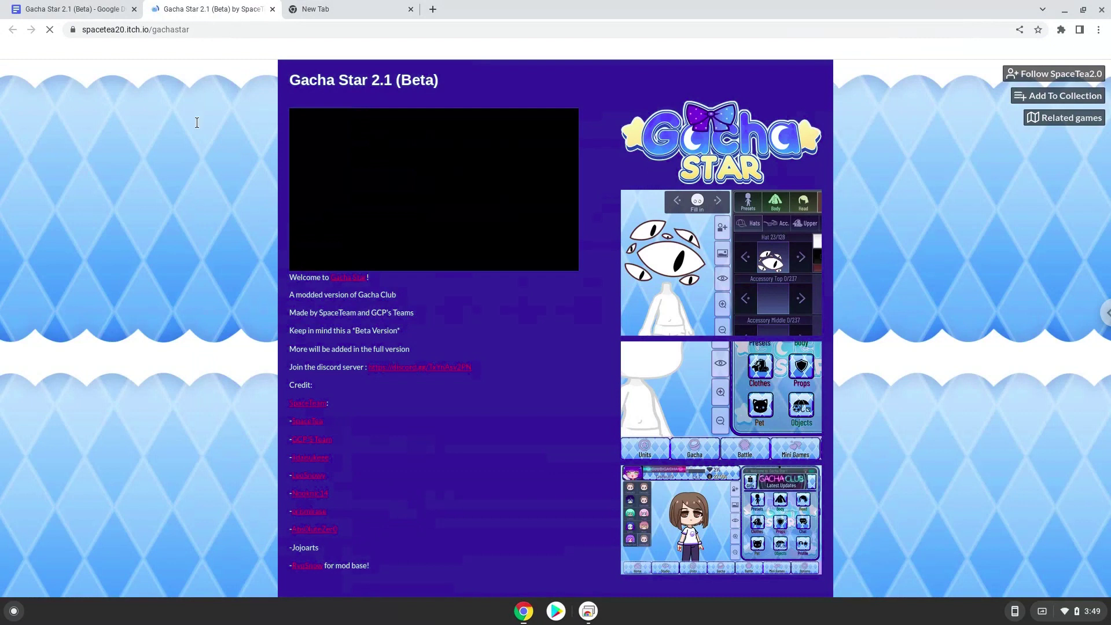
Download Gacha Star 2.1 (Beta).zip from its itch.io page.
scroll(195, 146, down, 5)
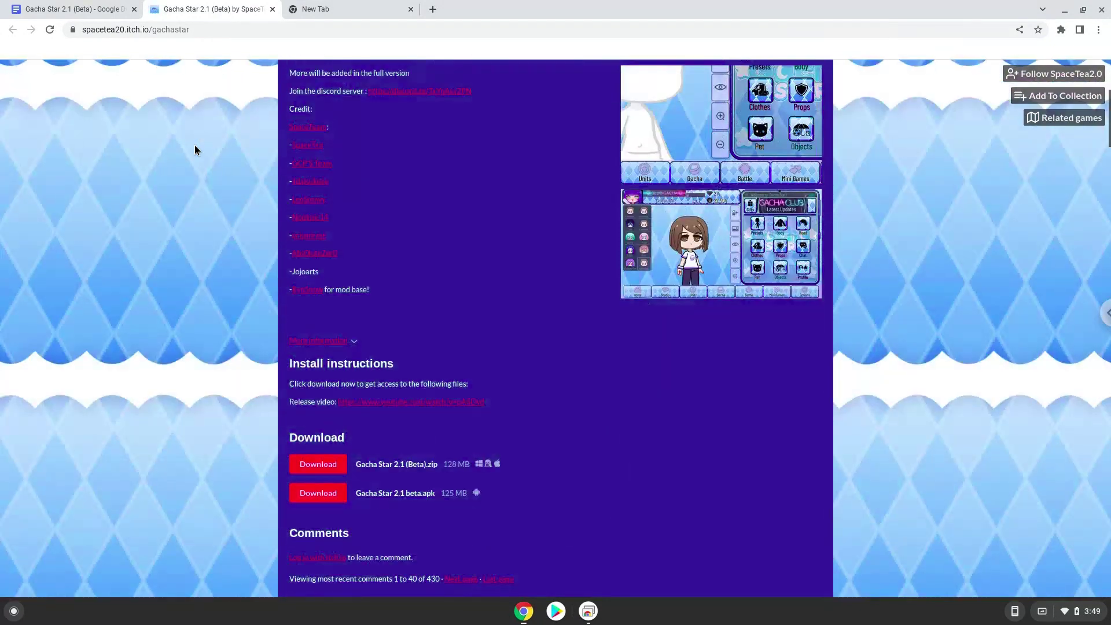
scroll(194, 150, down, 3)
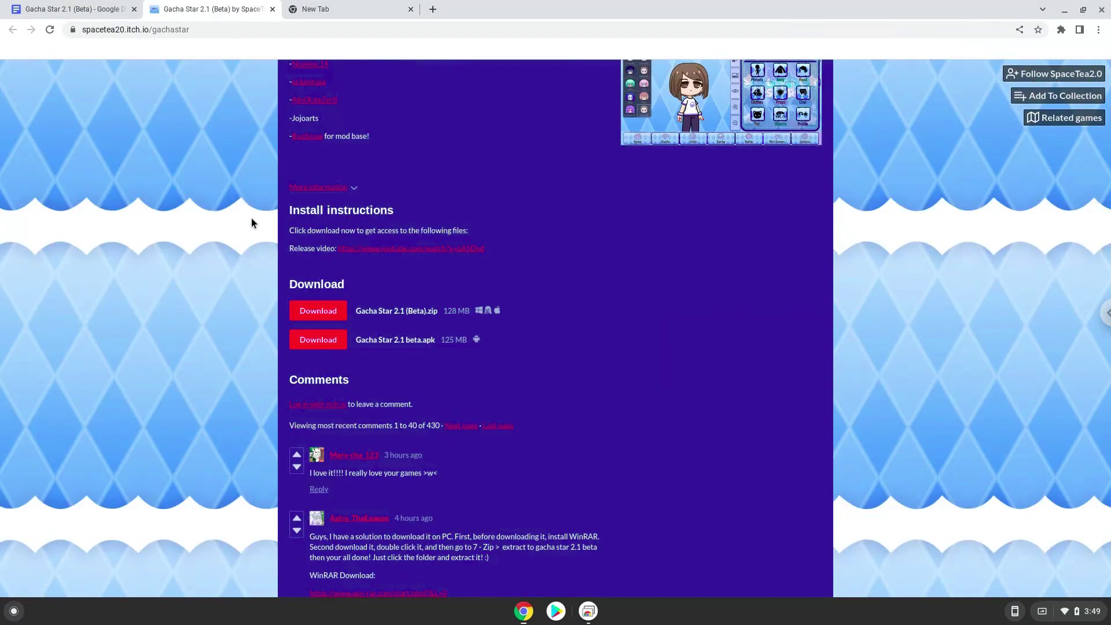
click(310, 316)
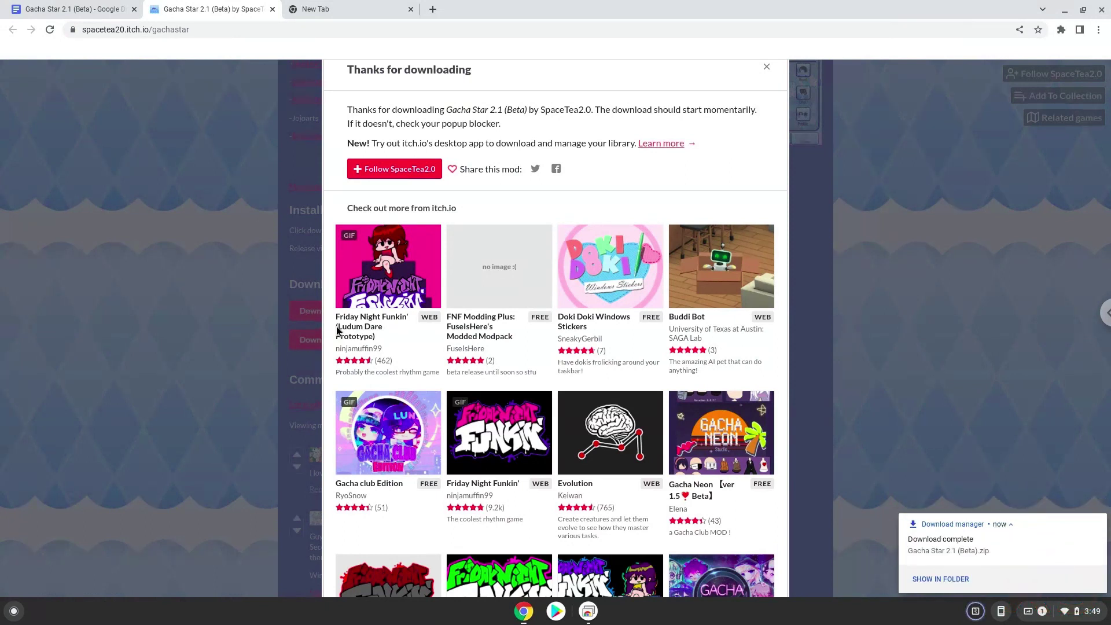
Cut Gacha Star 2.1 (Beta).zip from Downloads, paste it into Linux files, and close Files.
click(940, 576)
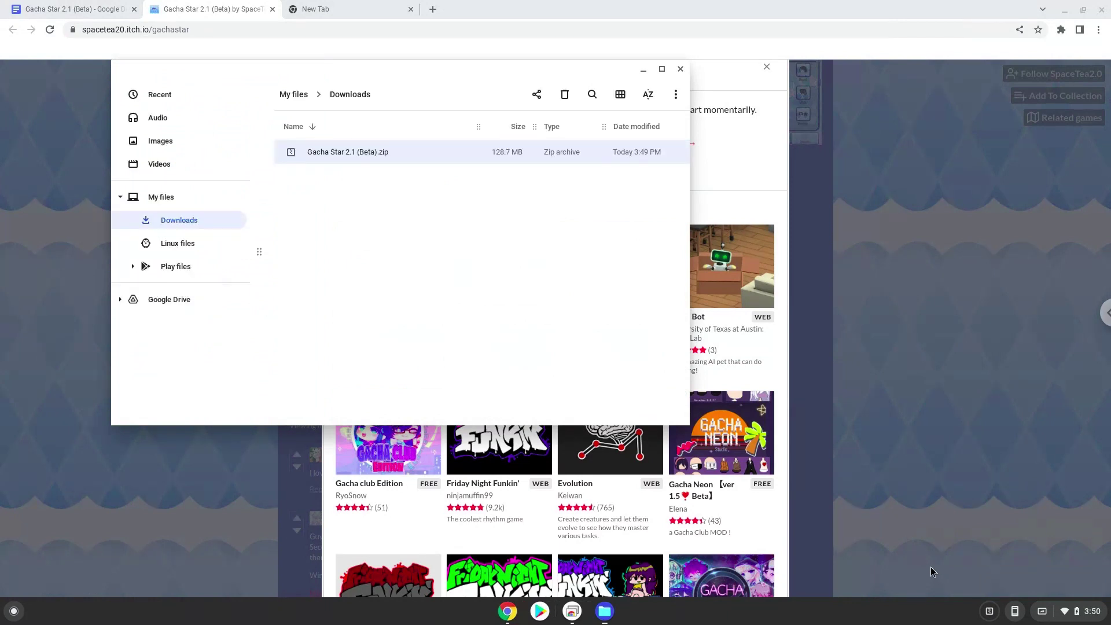
right_click(368, 153)
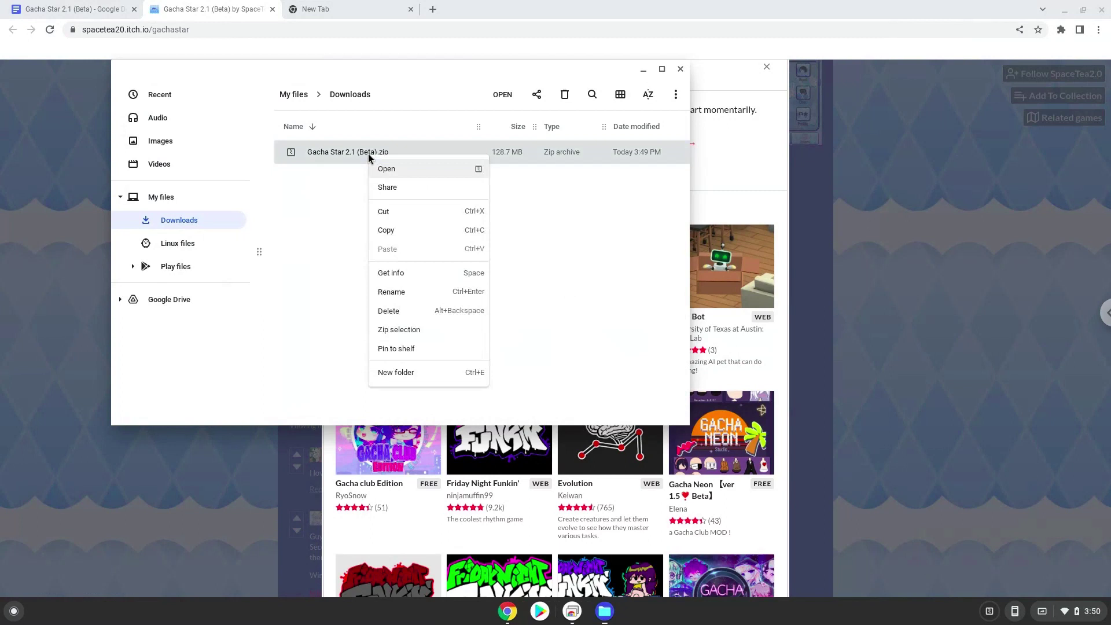
click(383, 219)
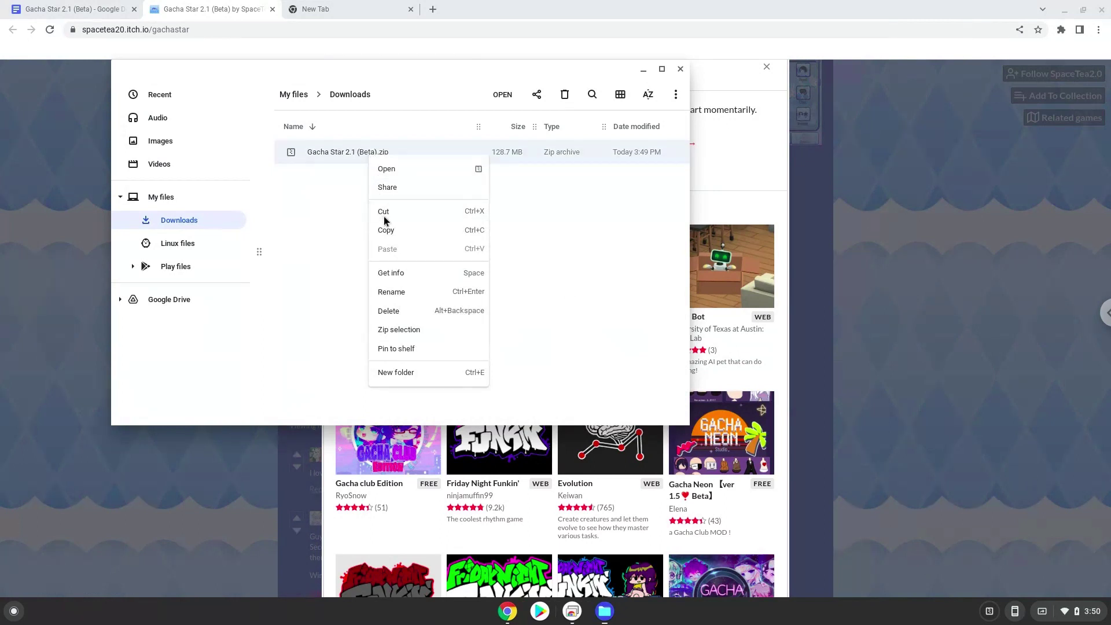
click(189, 244)
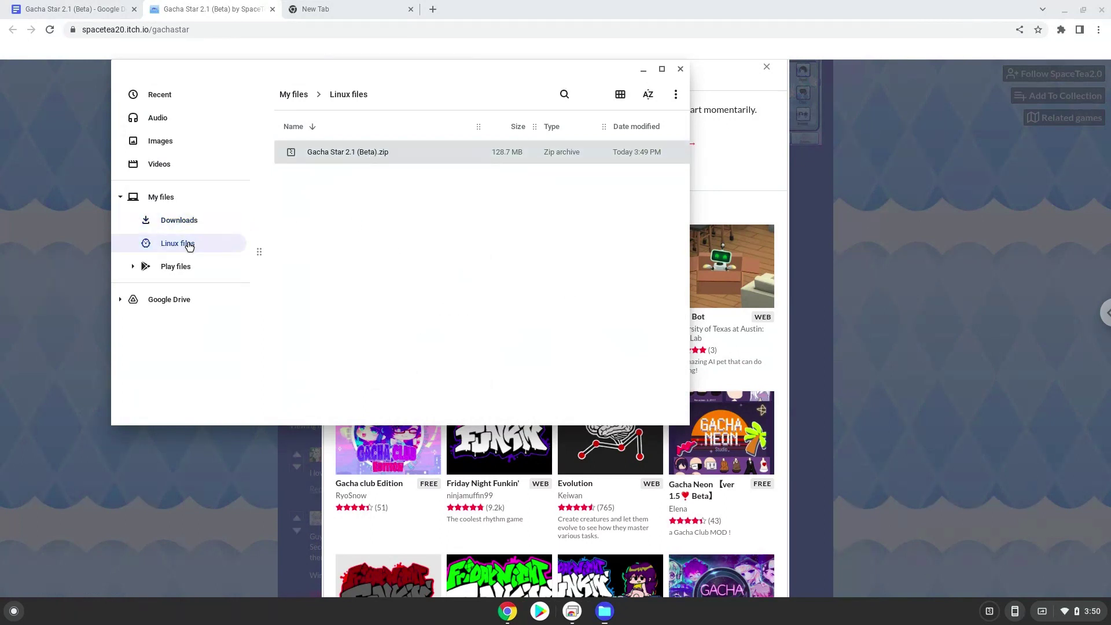
right_click(390, 260)
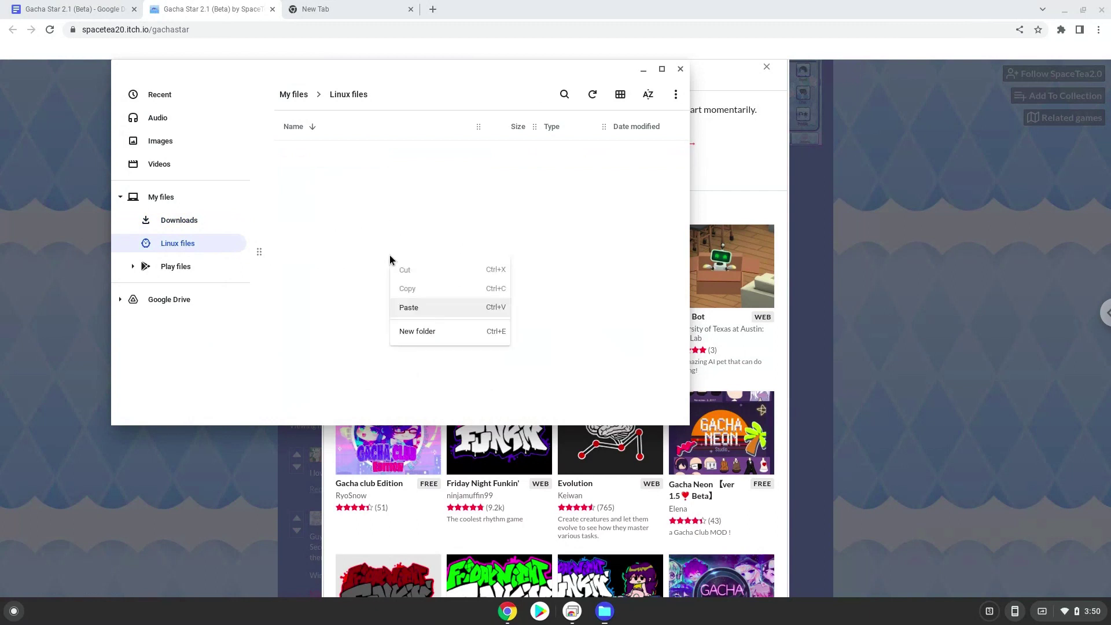
click(414, 309)
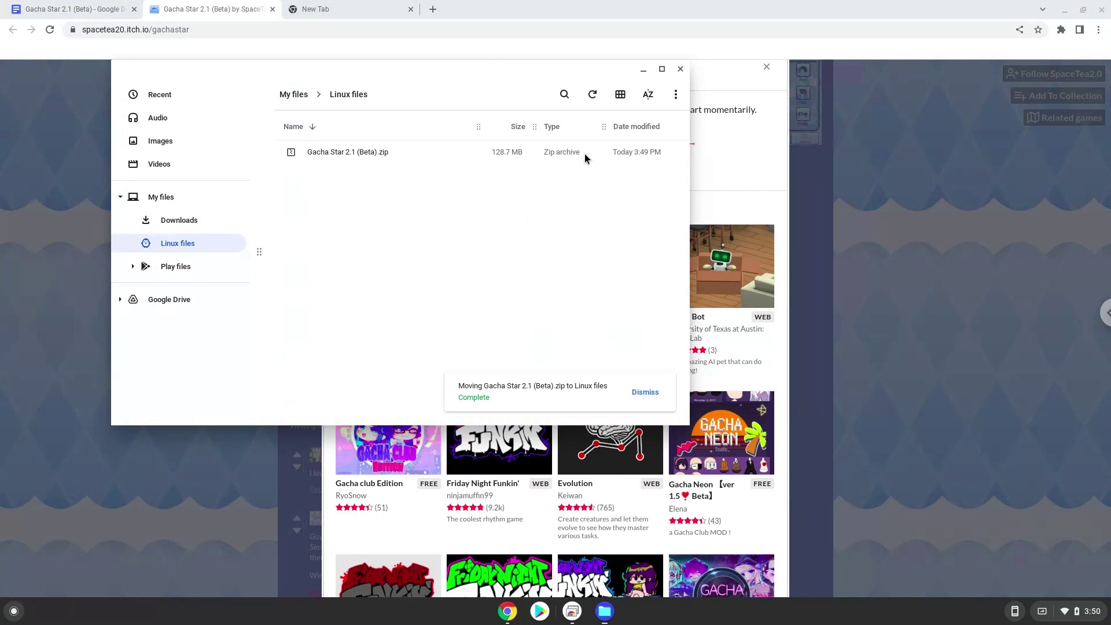
click(679, 70)
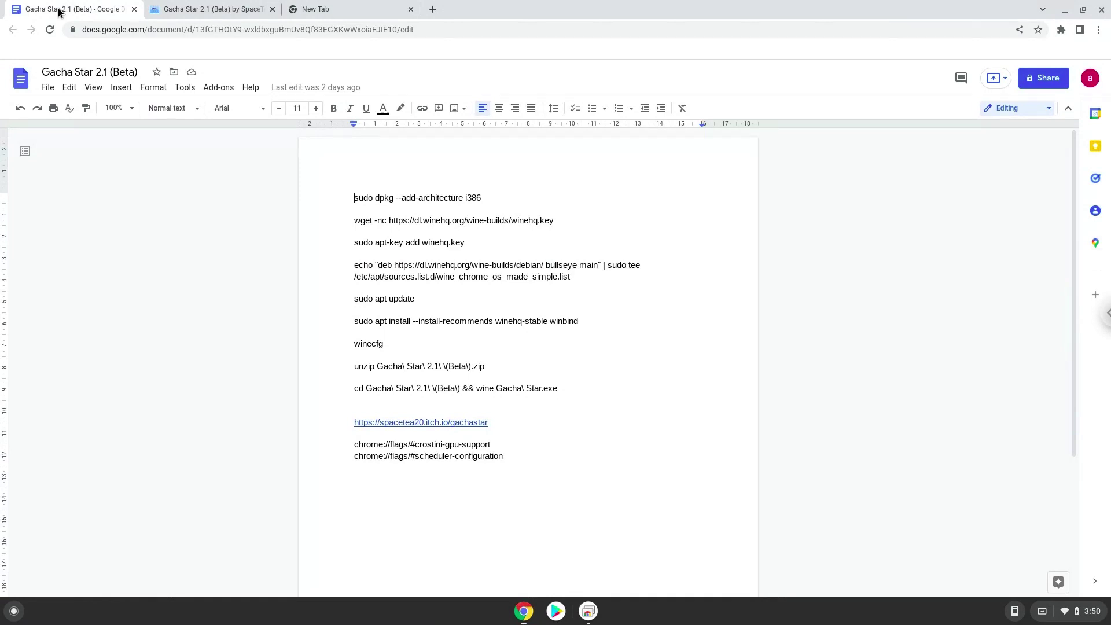
Copy 'sudo dpkg --add-architecture i386' from the doc and search the launcher for 'ter'.
triple_click(381, 197)
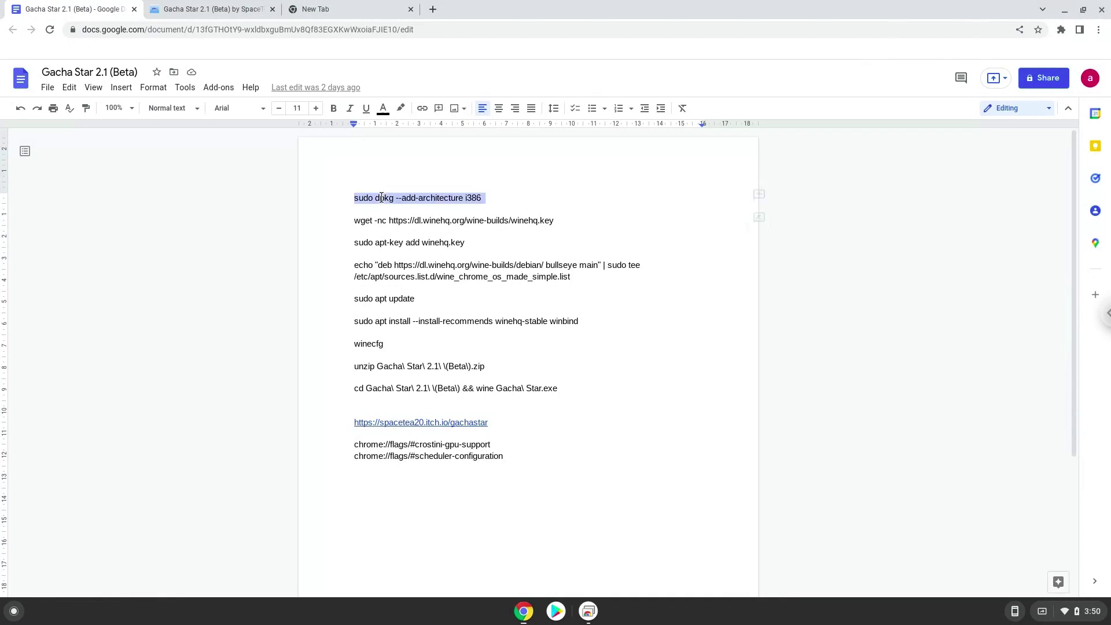
right_click(381, 198)
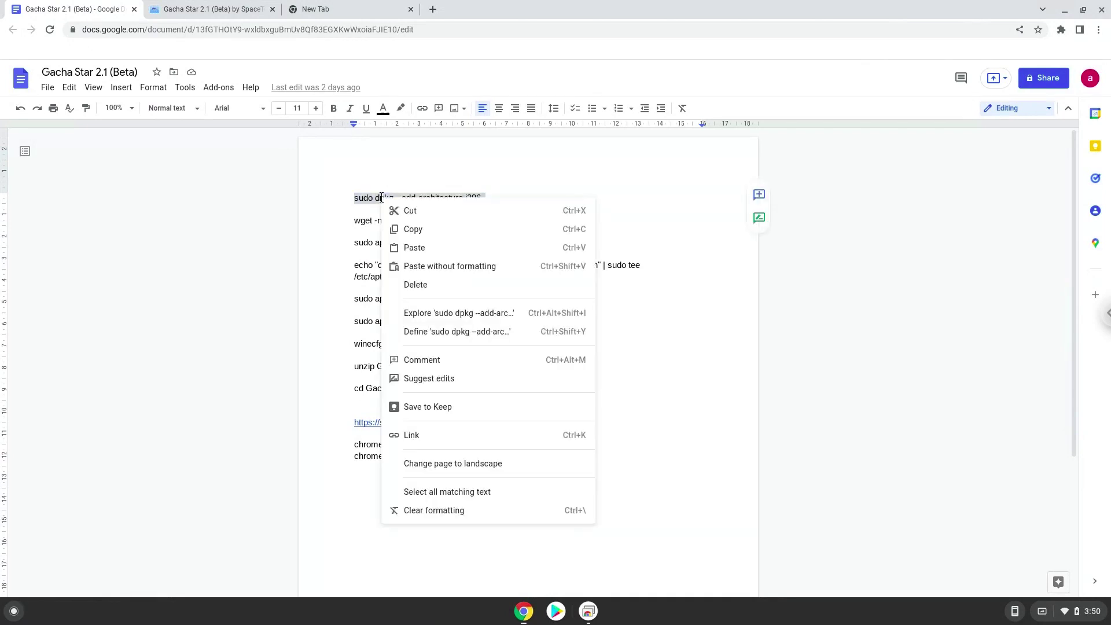
click(412, 230)
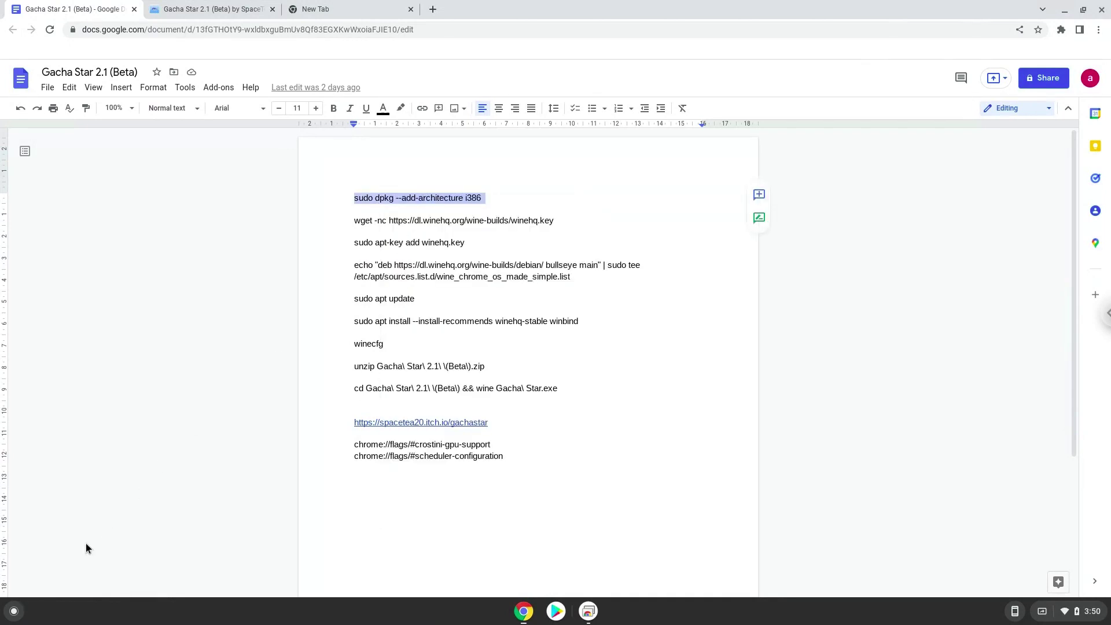
click(14, 617)
text(te)
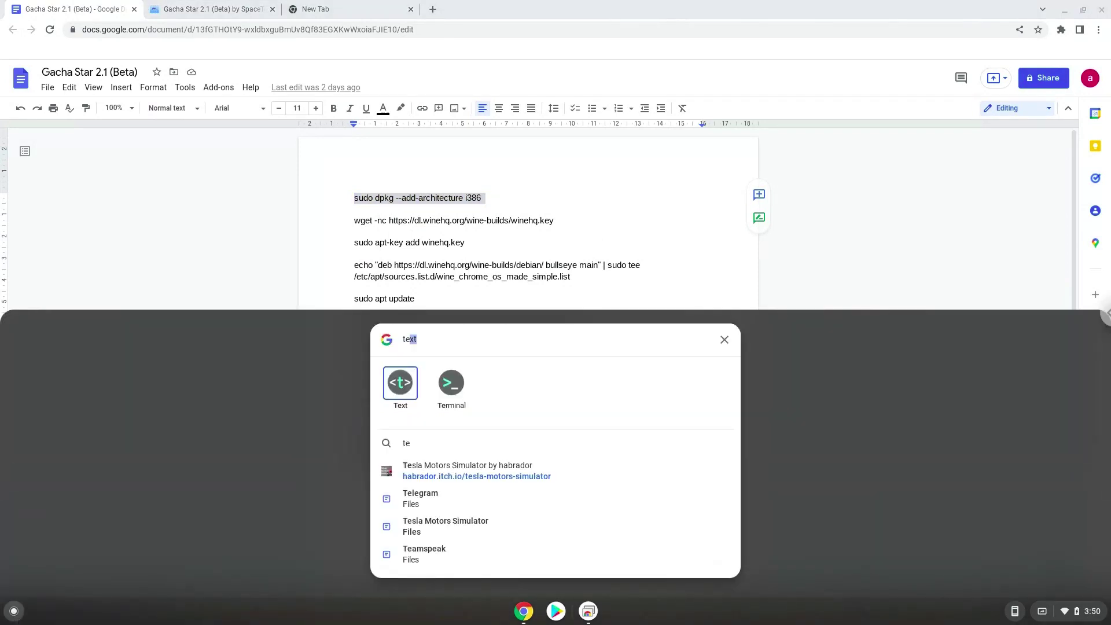
text(r)
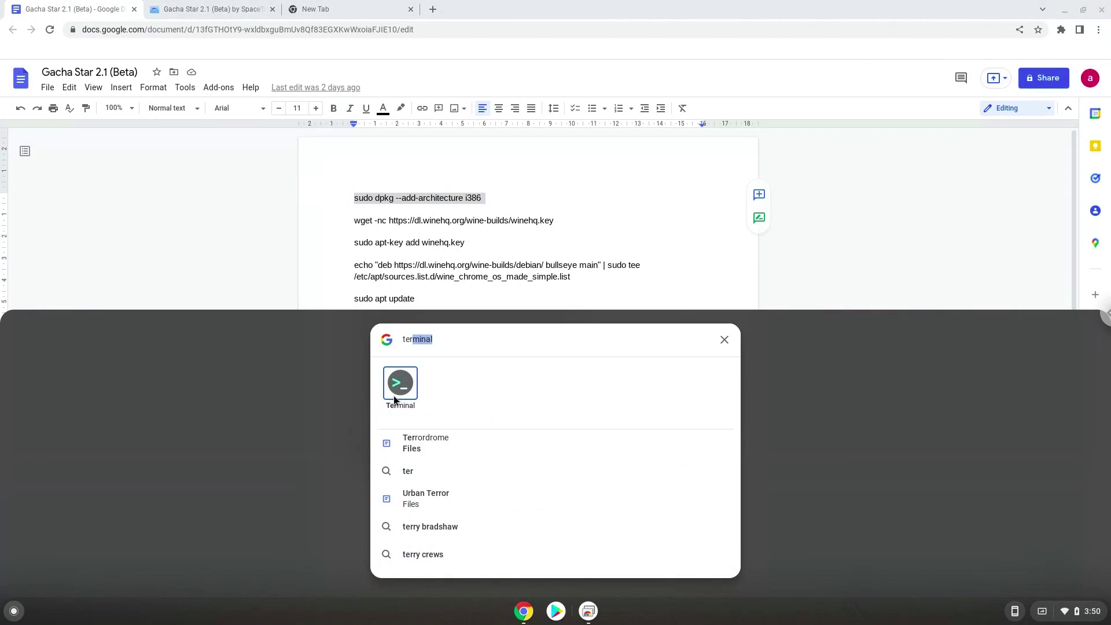
Launch Terminal from the search results to run the copied dpkg i386 command.
click(399, 389)
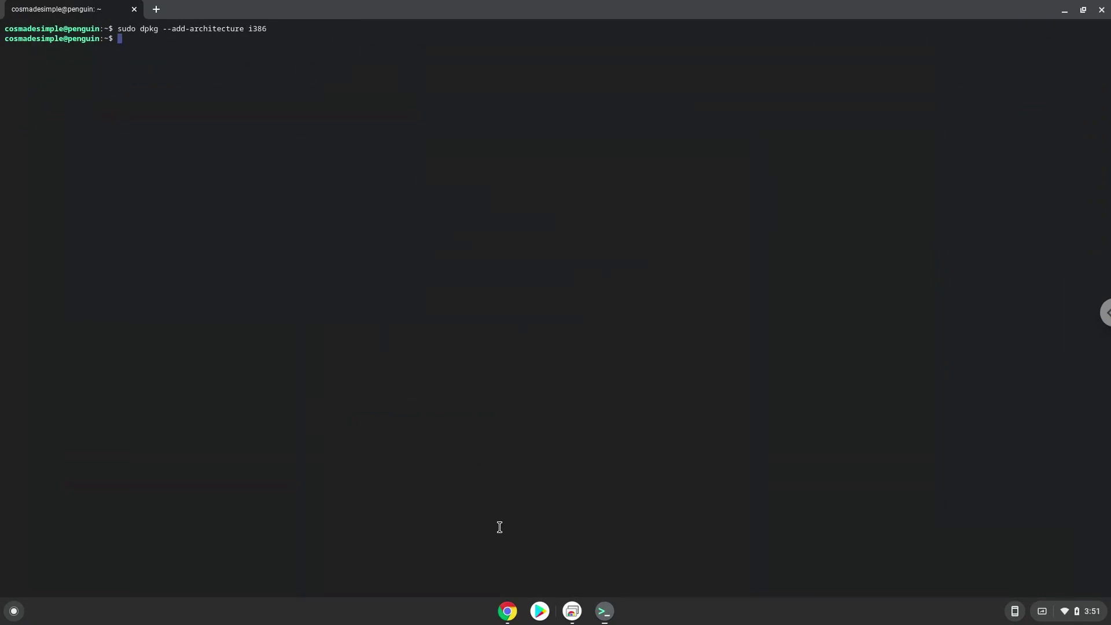
Copy the wget winehq.key line and run it in Terminal to download winehq.key.
click(507, 611)
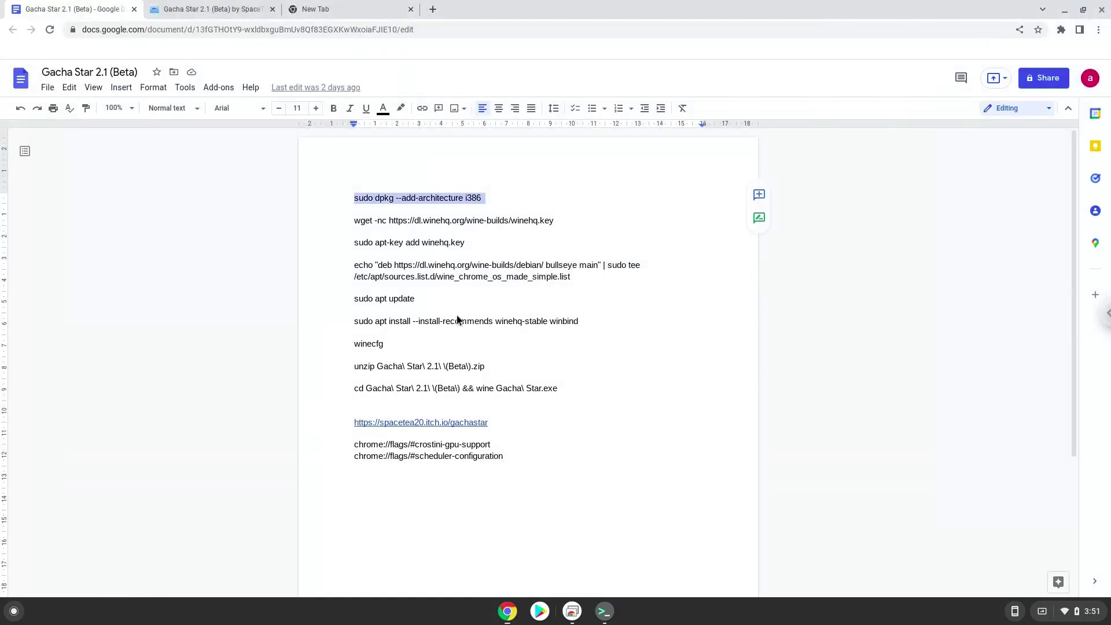
triple_click(425, 218)
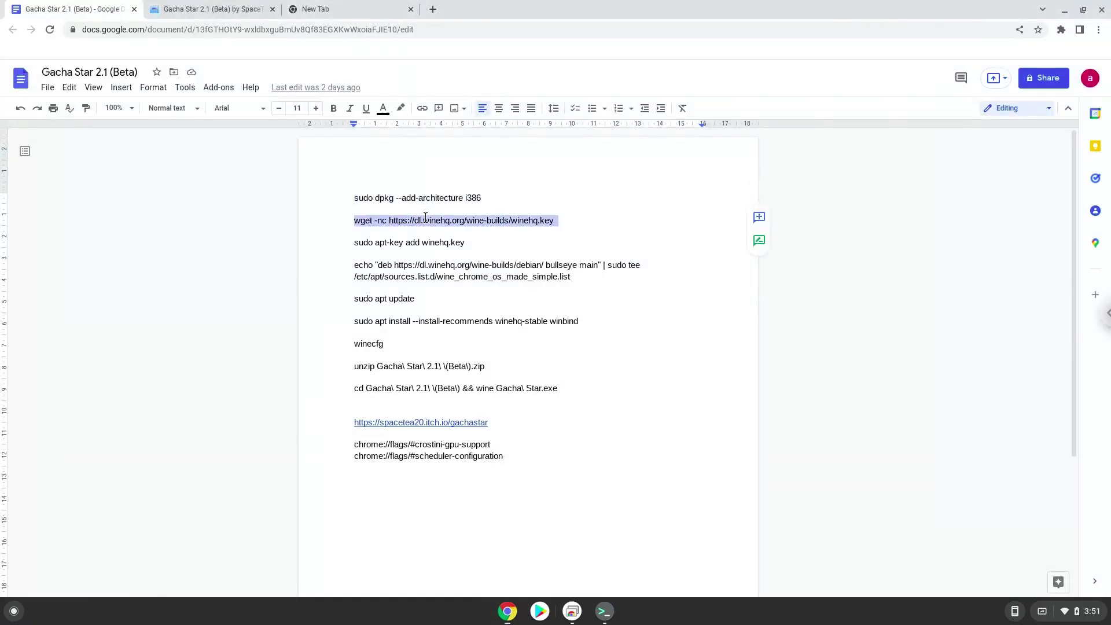
right_click(425, 217)
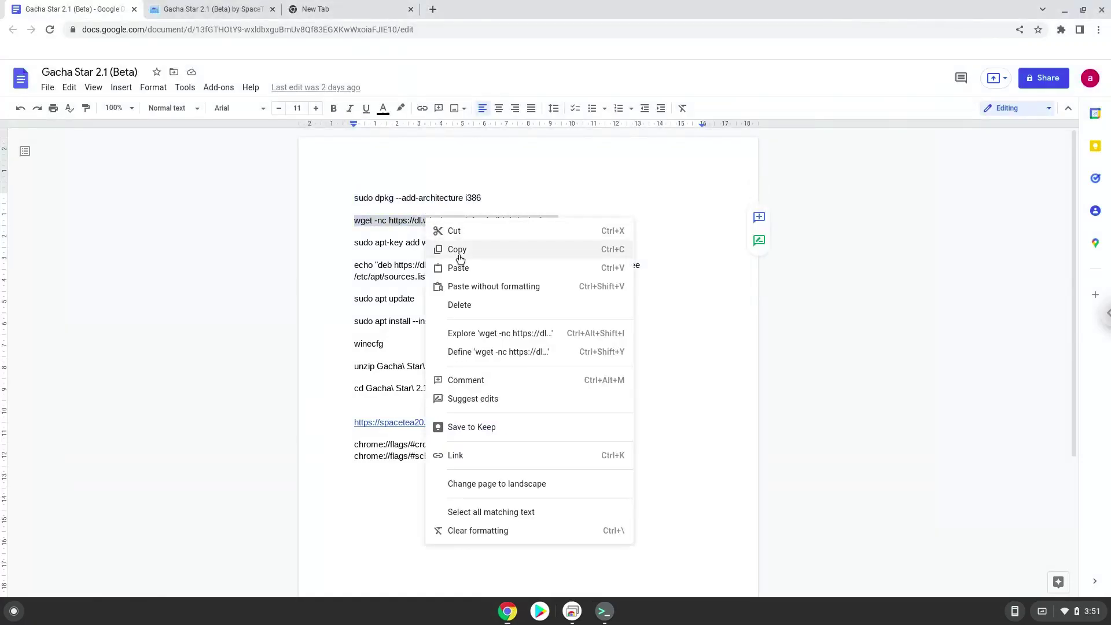
click(459, 253)
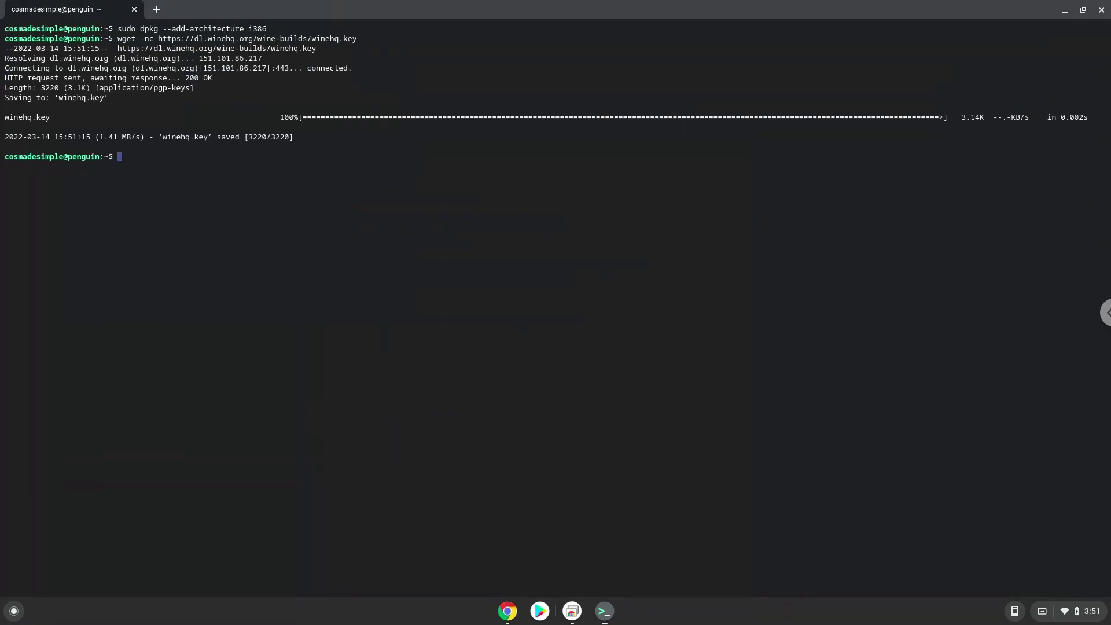
click(513, 620)
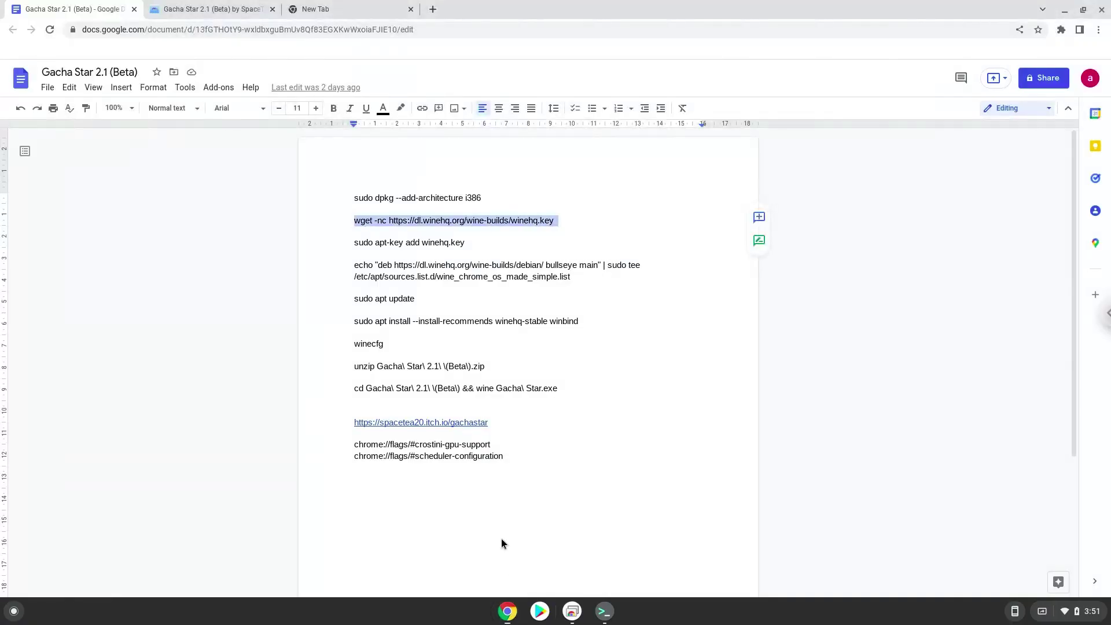
Copy 'sudo apt-key add winehq.key' from the doc and run it in Terminal.
triple_click(415, 241)
right_click(416, 242)
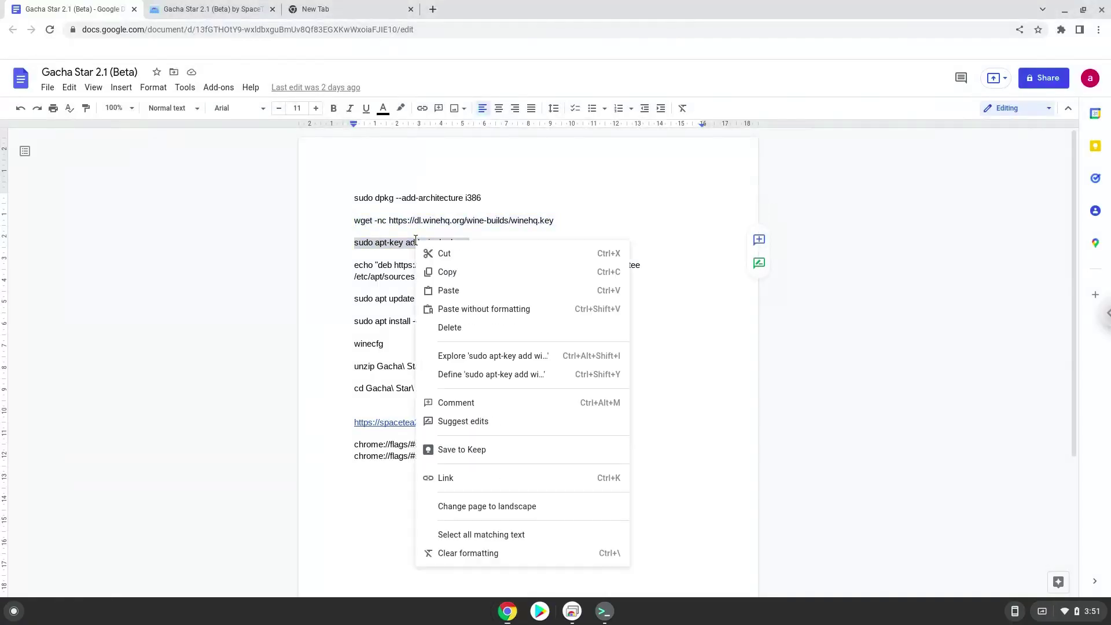
click(449, 273)
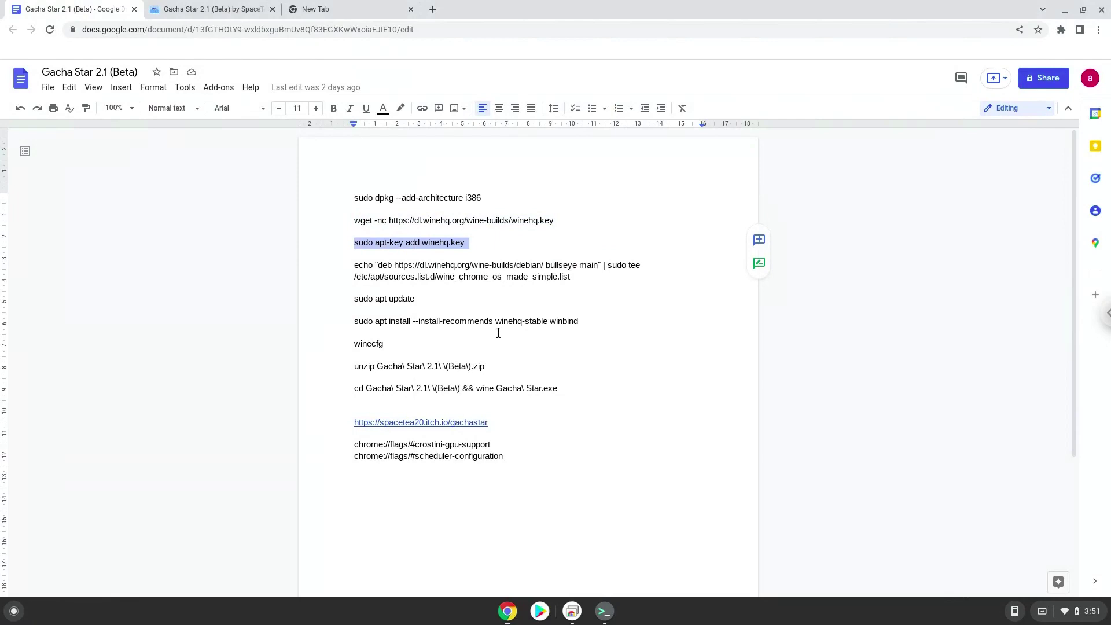
click(604, 613)
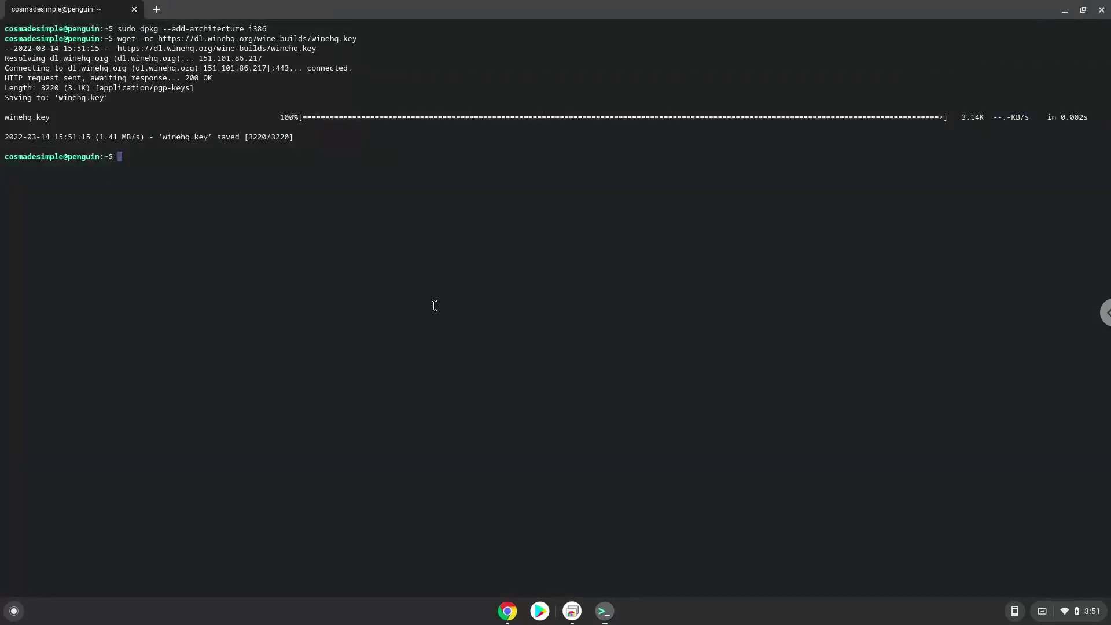
key(ctrl+shift+v)
key(Return)
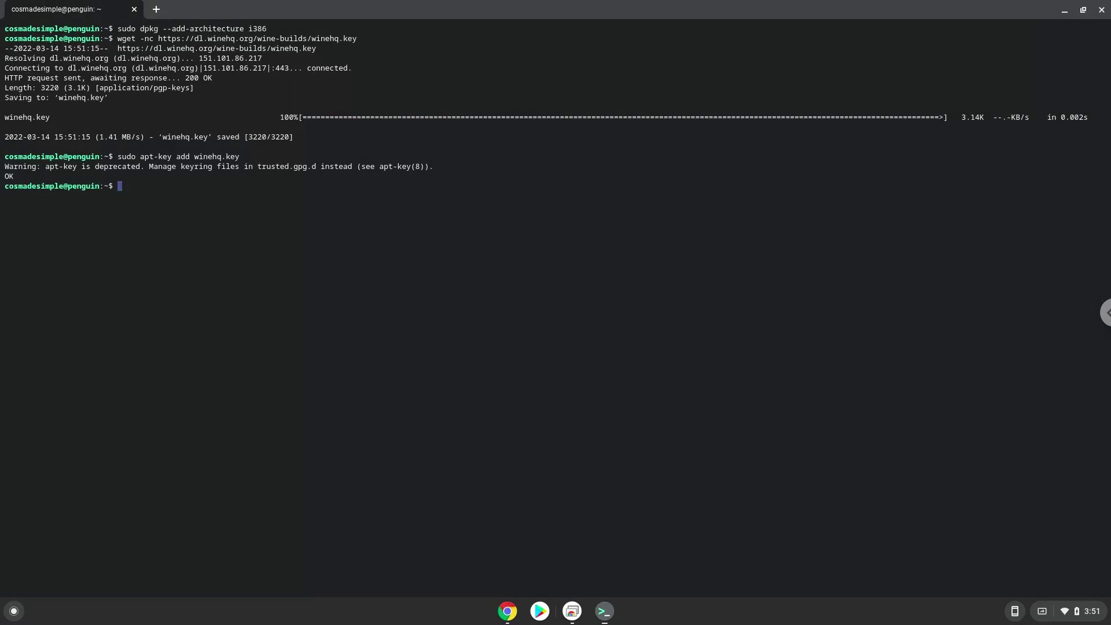
click(503, 613)
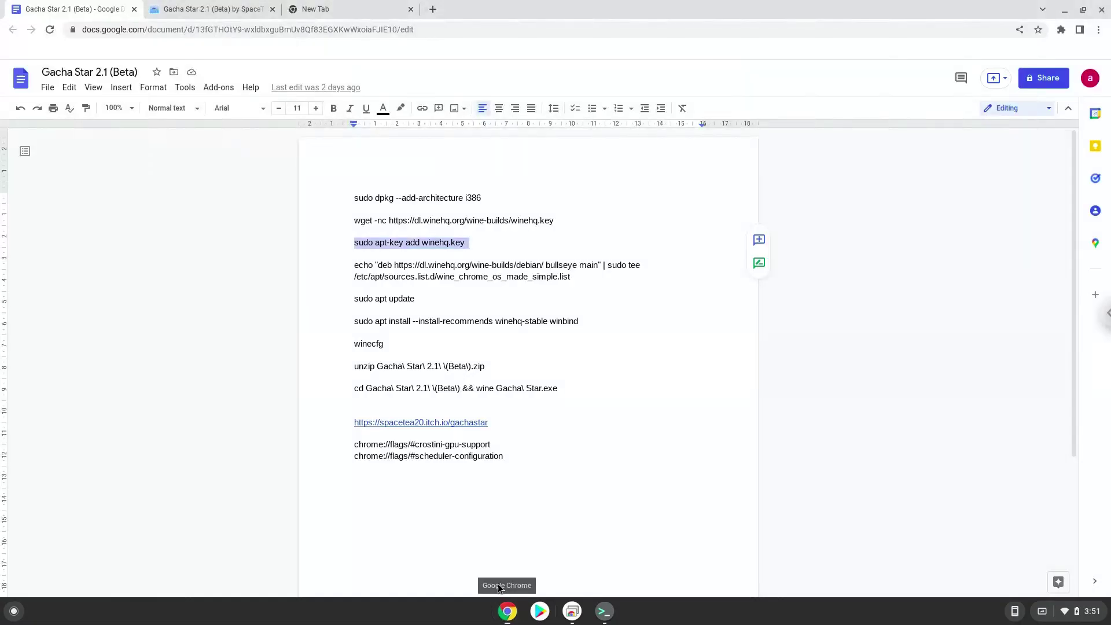
Copy the echo WineHQ bullseye repository line and run it in Terminal.
triple_click(475, 266)
right_click(474, 268)
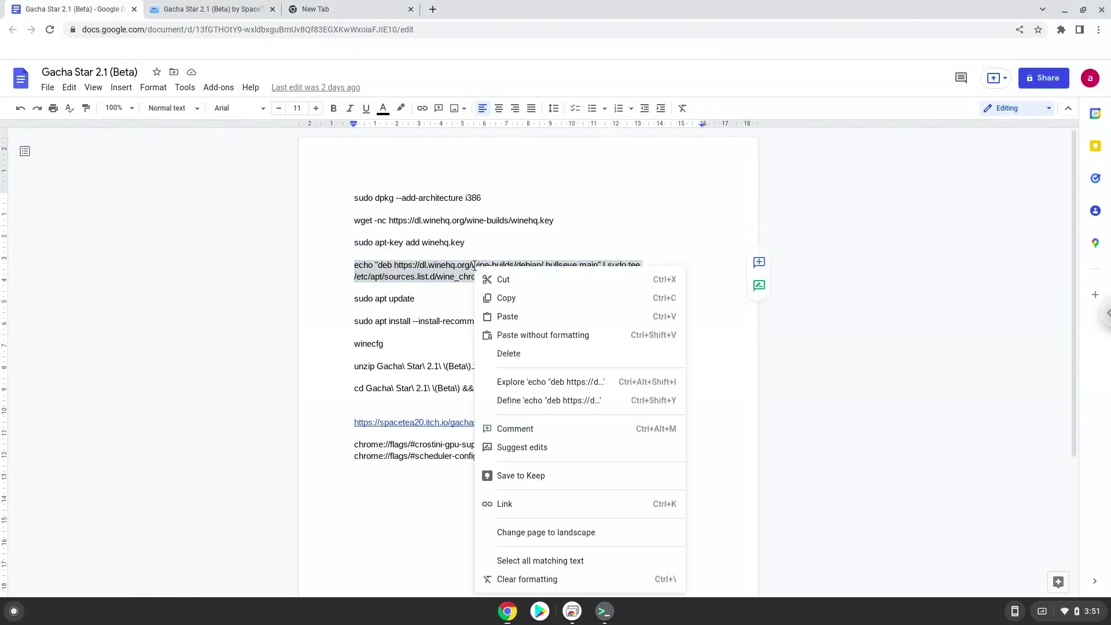
click(498, 297)
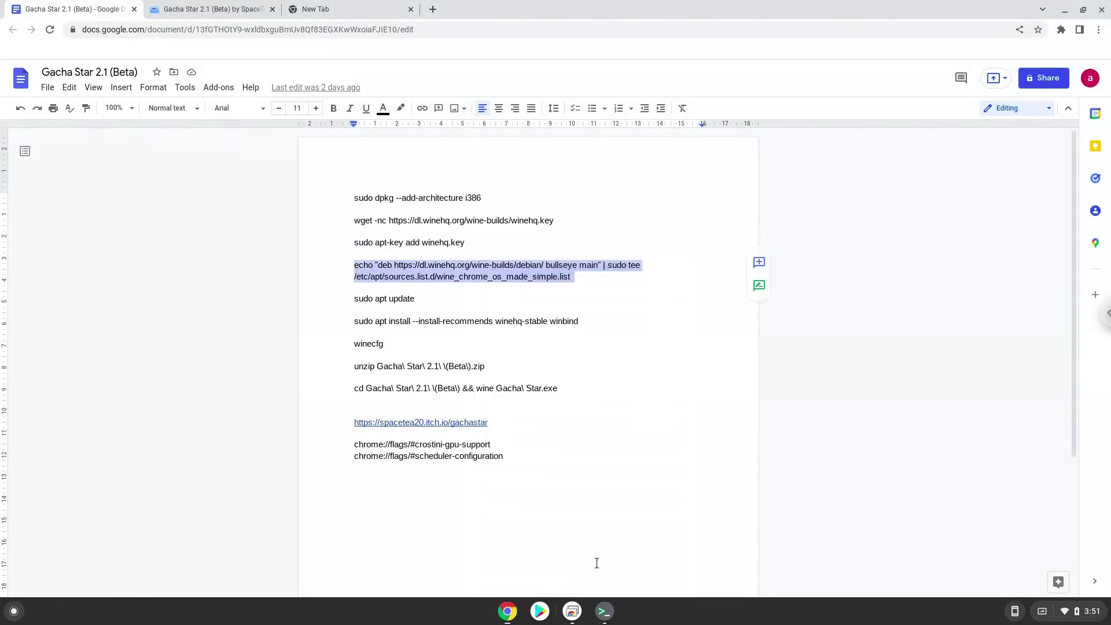
click(604, 610)
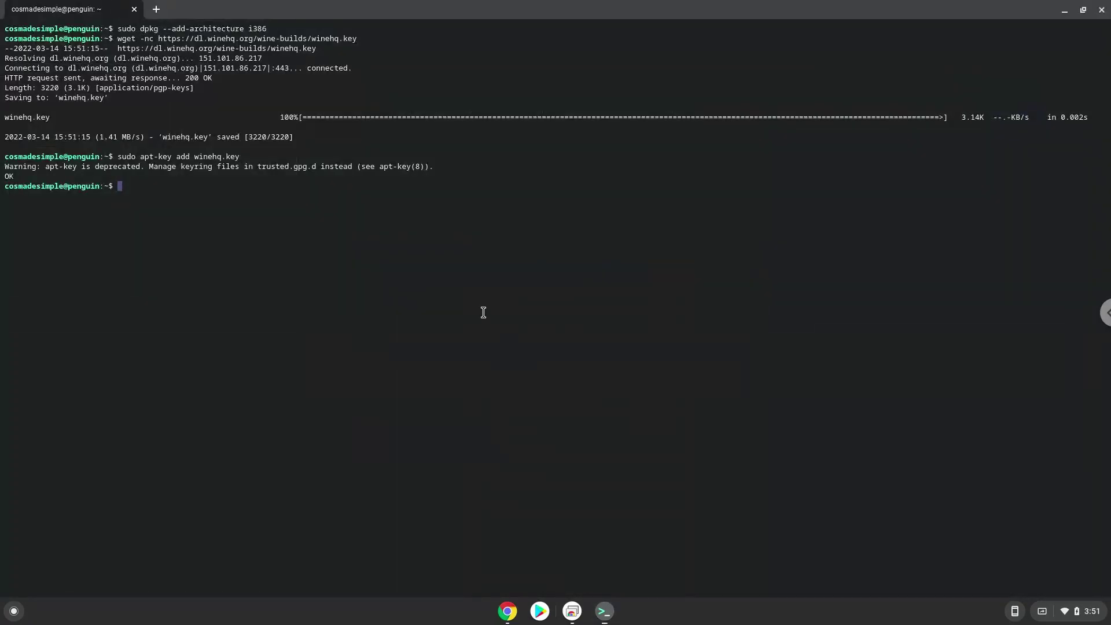
key(ctrl+shift+v)
key(Return)
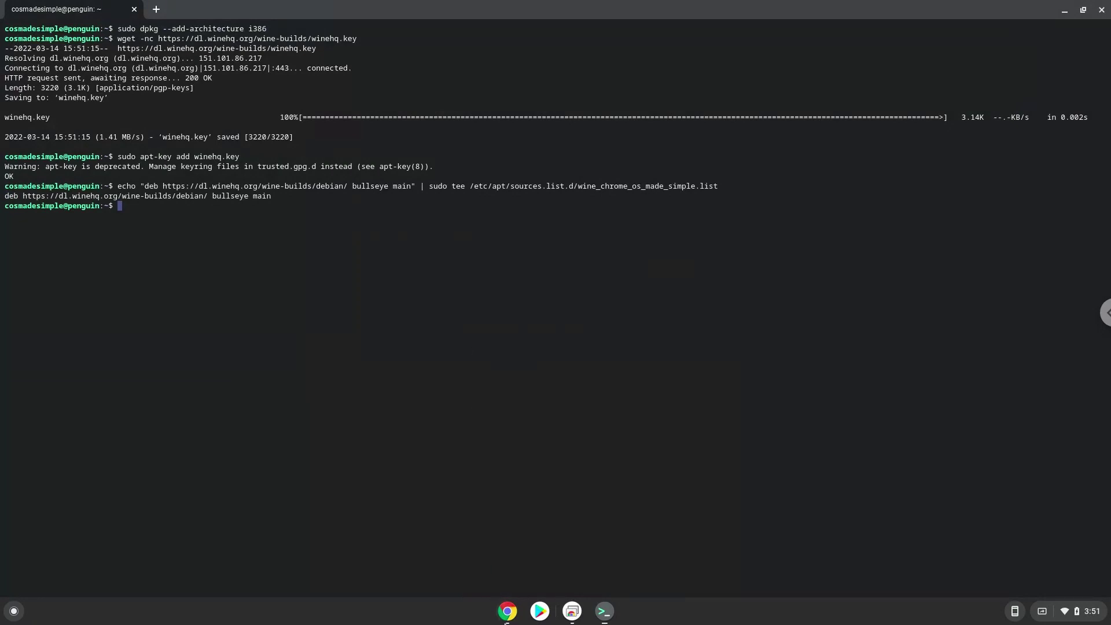
click(506, 618)
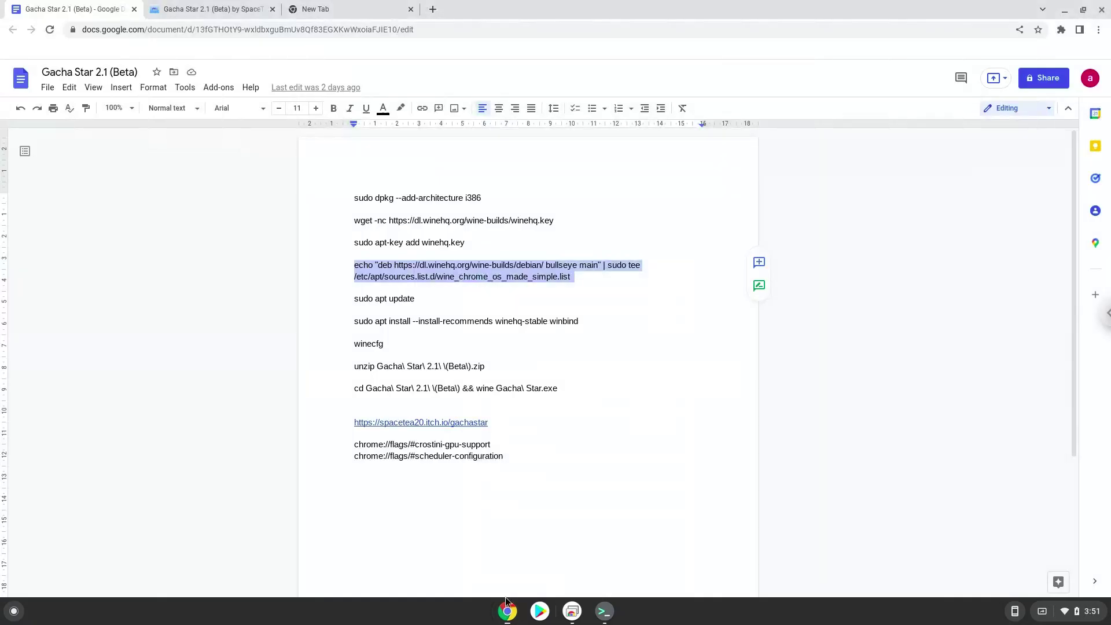
Run 'sudo apt update' from the guide in Terminal to refresh package lists, then return to the doc.
triple_click(394, 301)
right_click(396, 301)
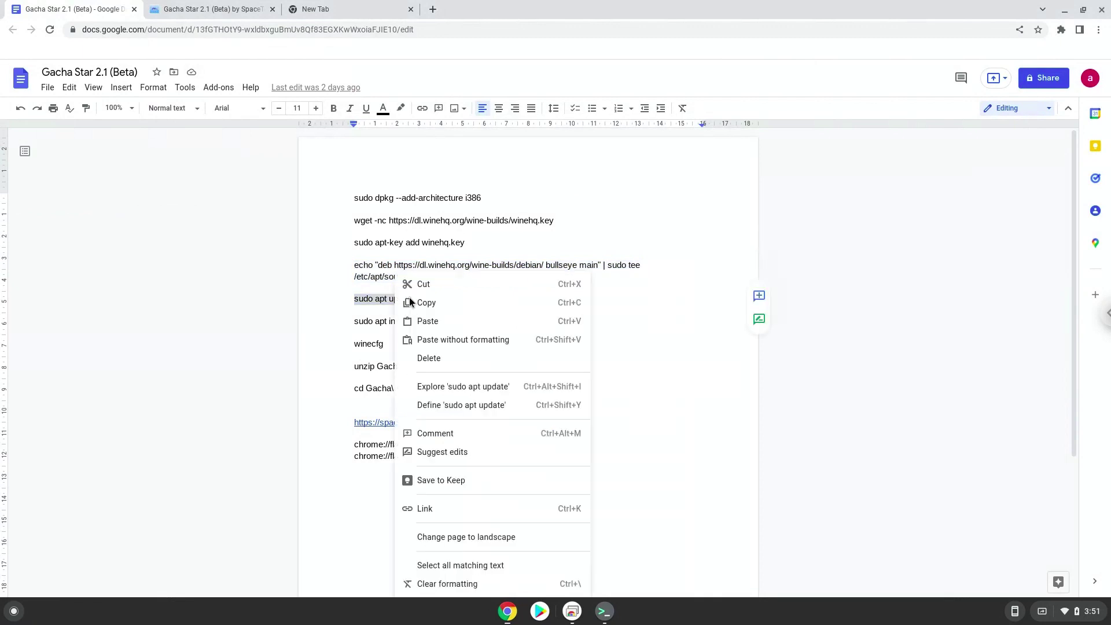
click(446, 301)
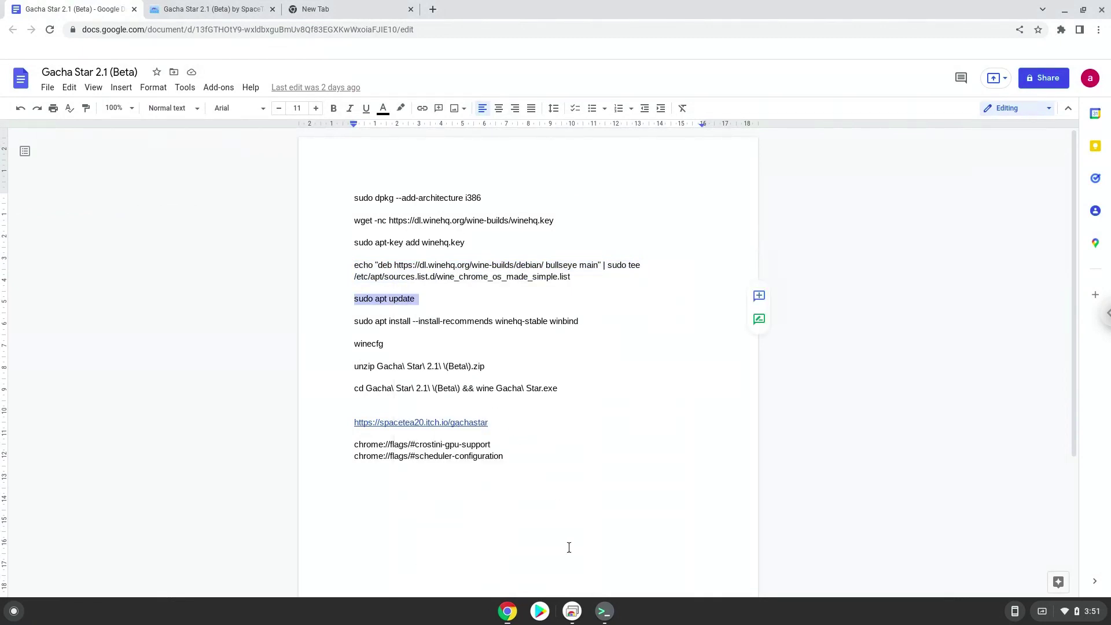
click(601, 615)
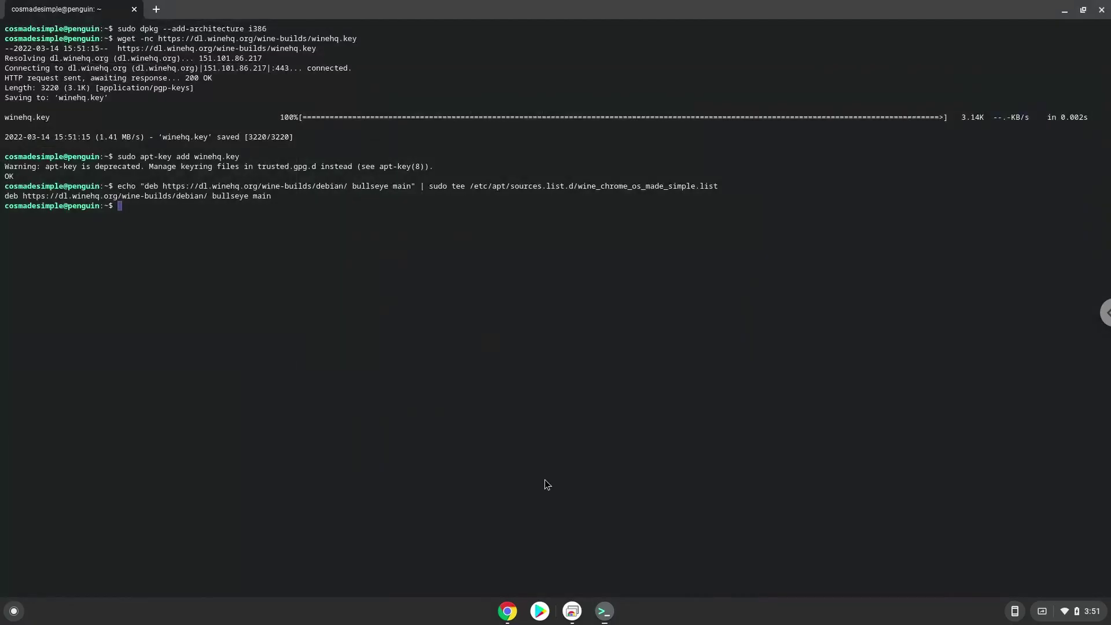
right_click(477, 299)
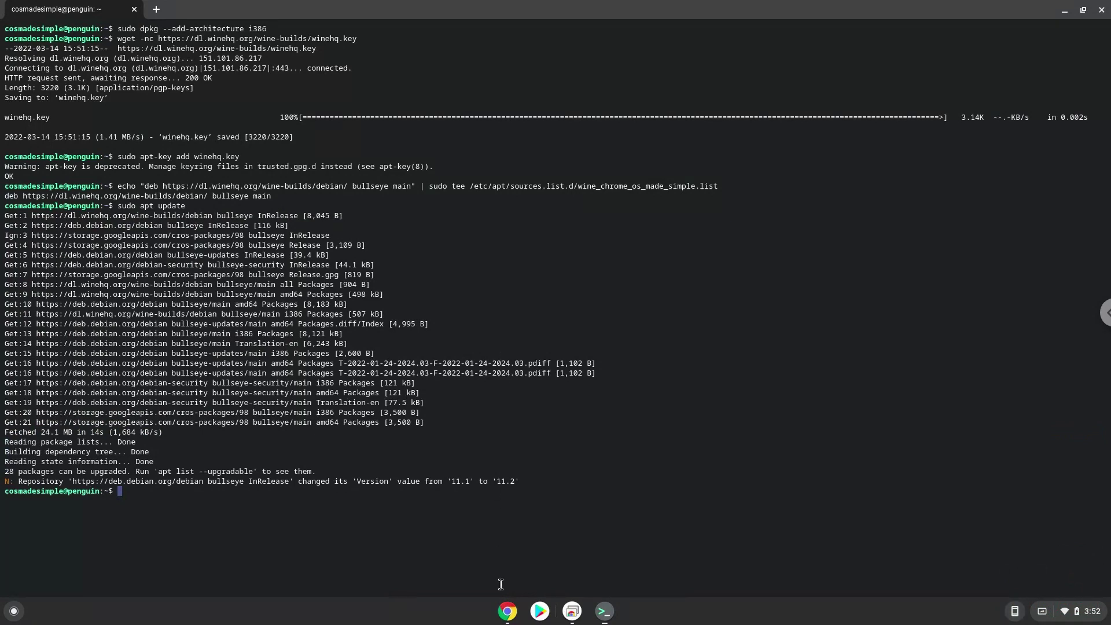
click(507, 611)
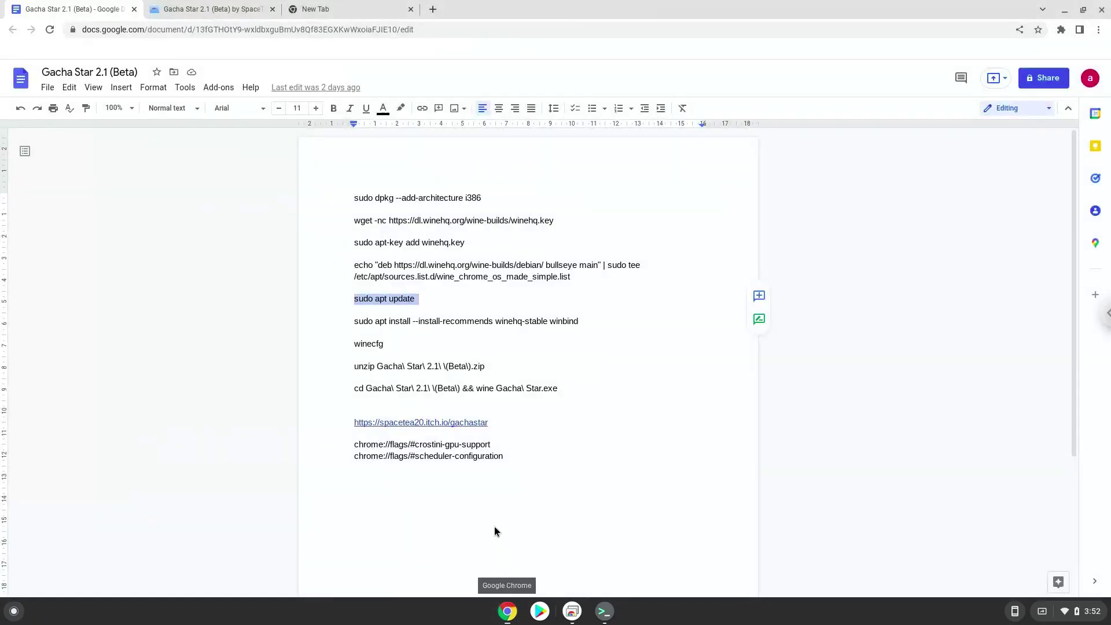
Install winehq-stable and winbind with recommended packages in Terminal using the guide's apt install command, confirming with Y.
triple_click(468, 322)
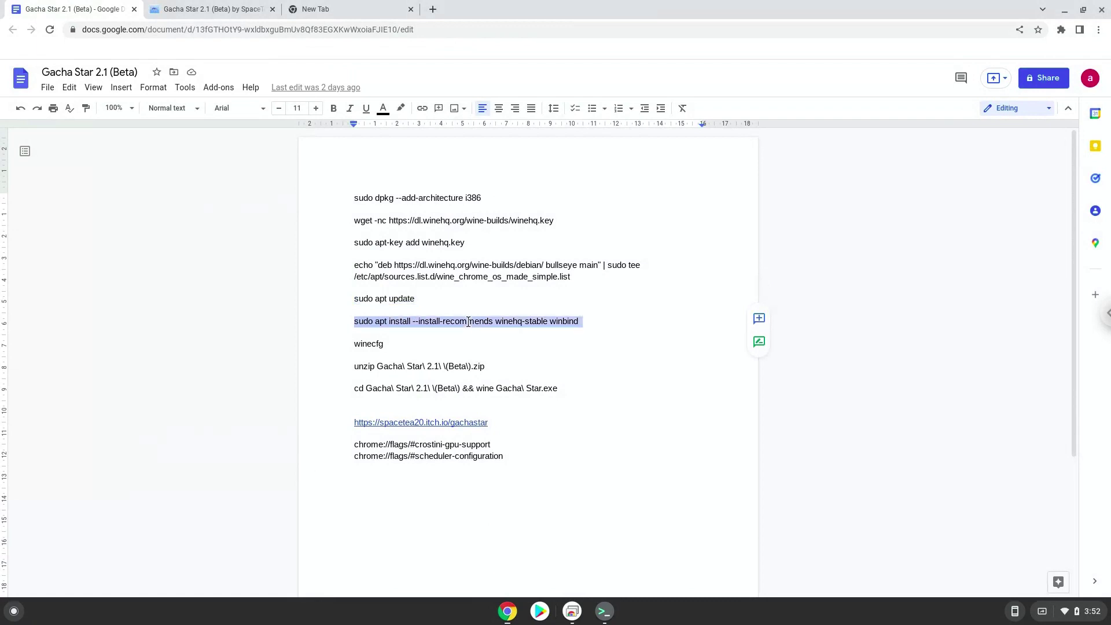
right_click(468, 321)
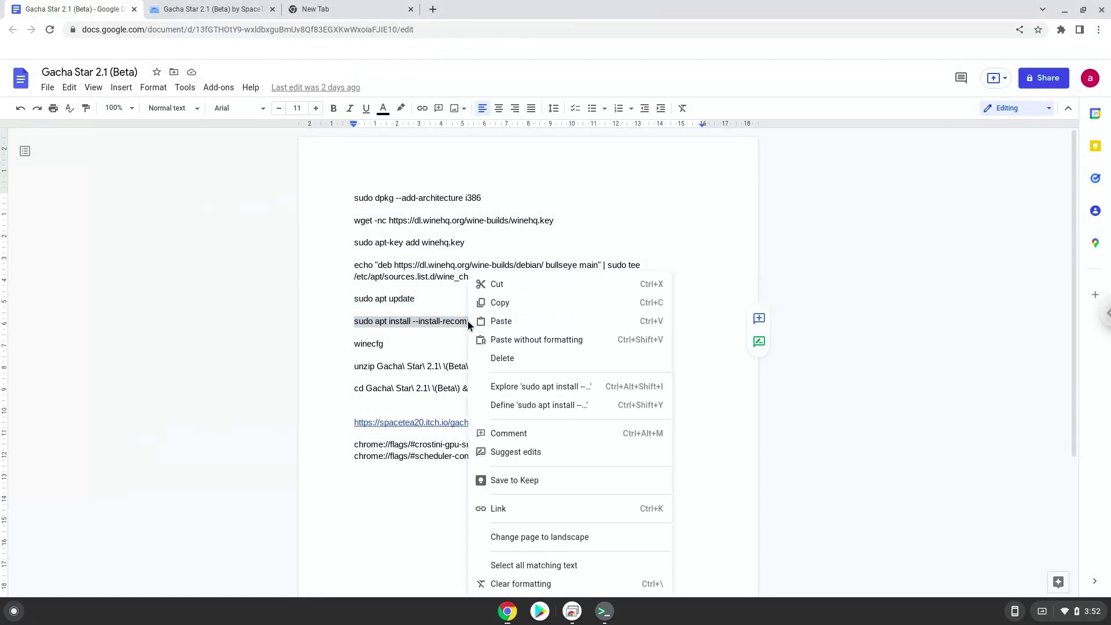
click(514, 304)
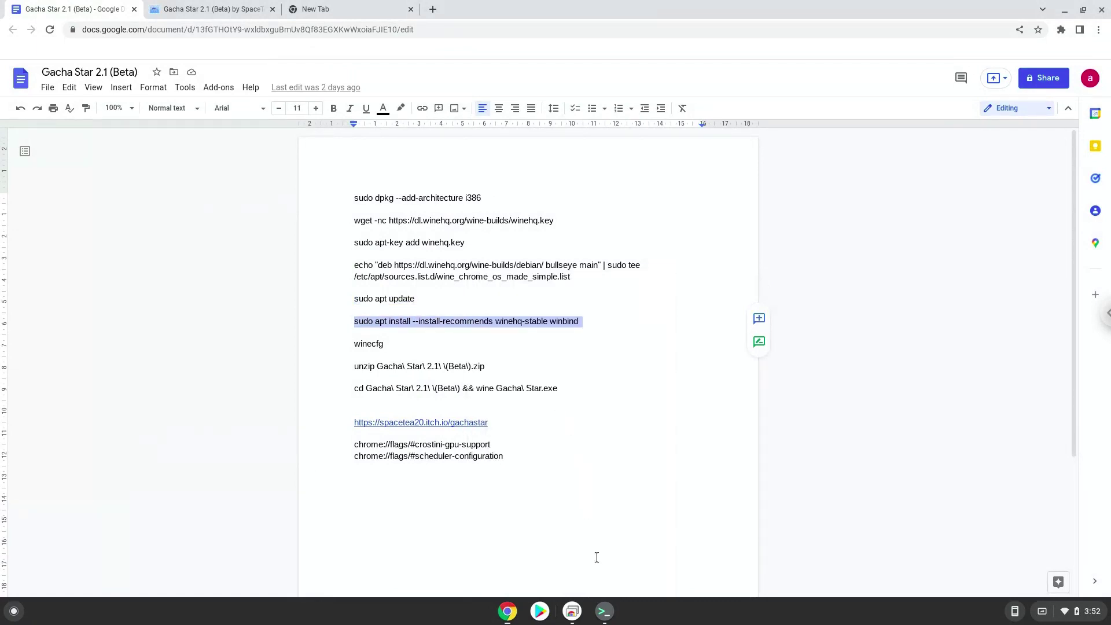
click(604, 611)
right_click(527, 331)
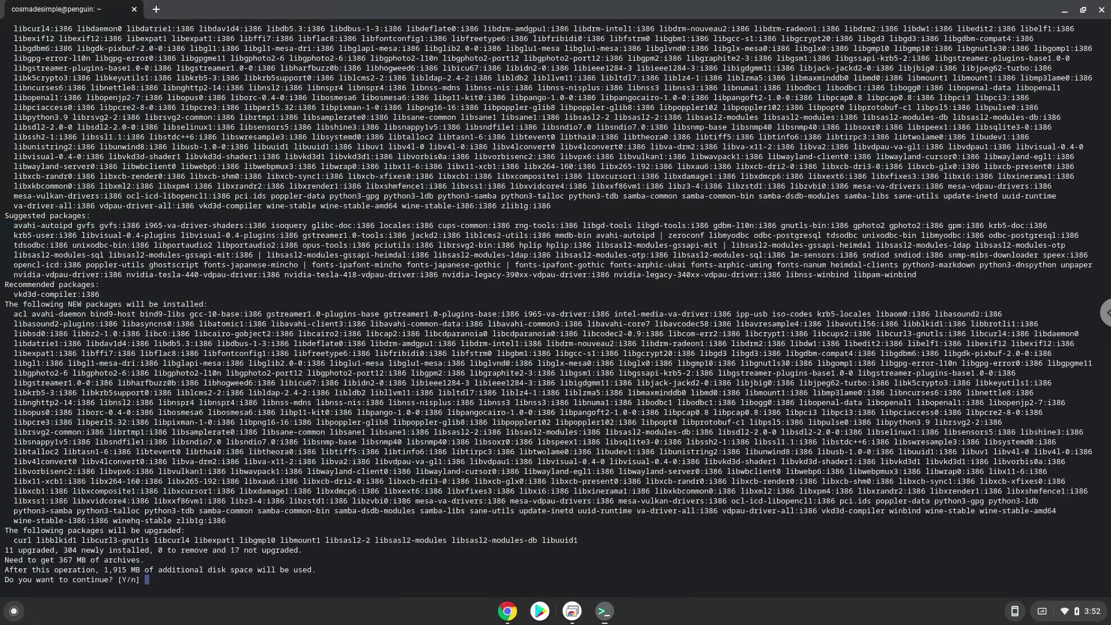
key(Return)
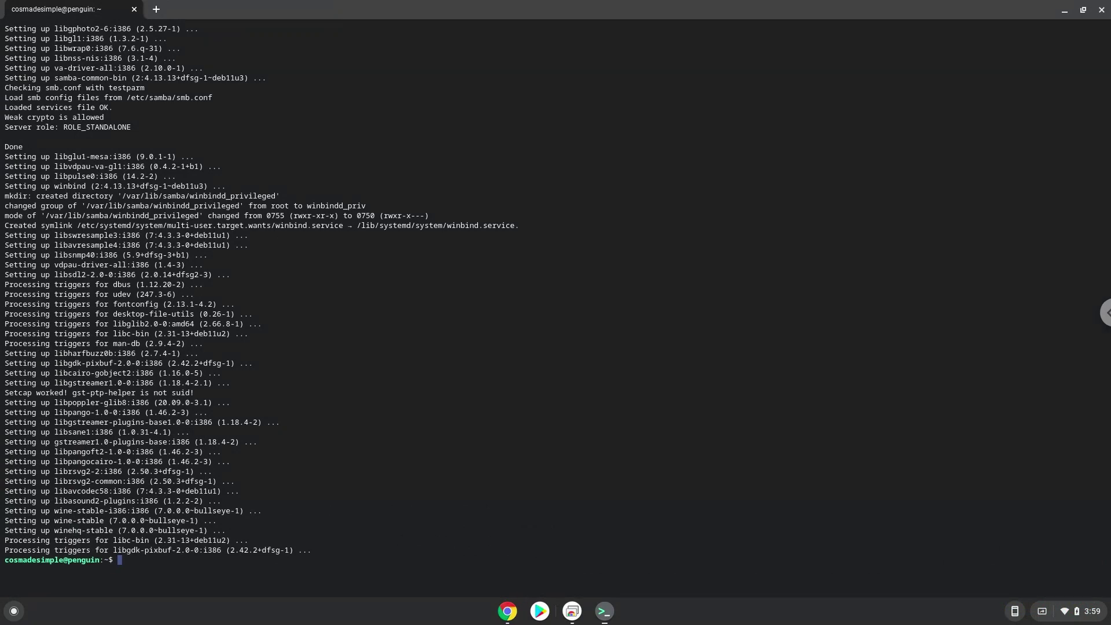
Run winecfg from the guide, let wine-mono install, and close the Wine configuration window.
click(502, 615)
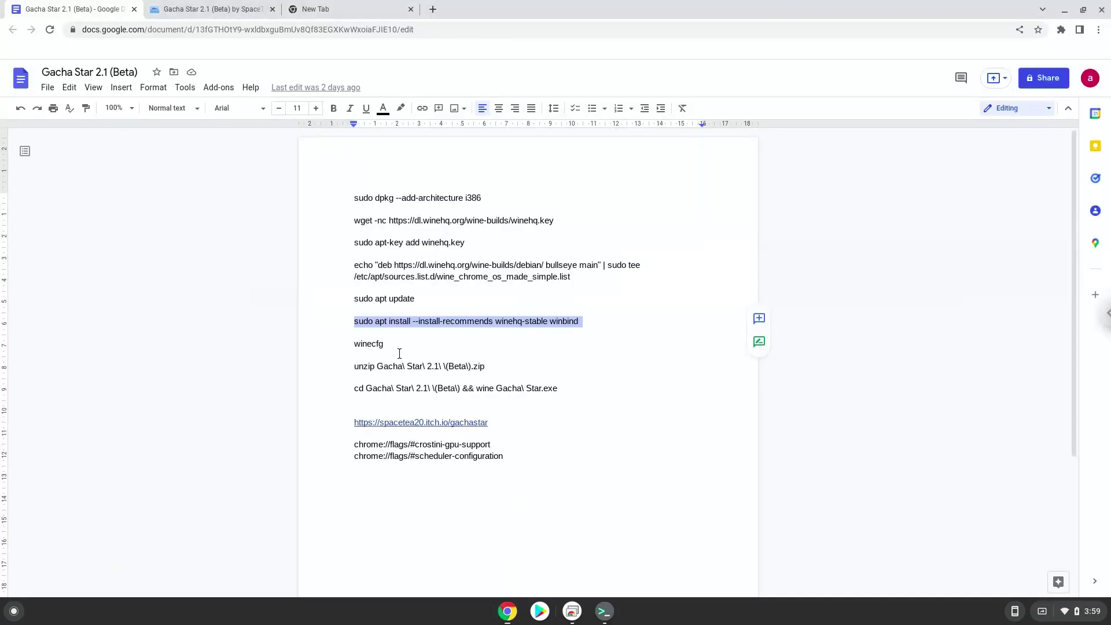
double_click(376, 345)
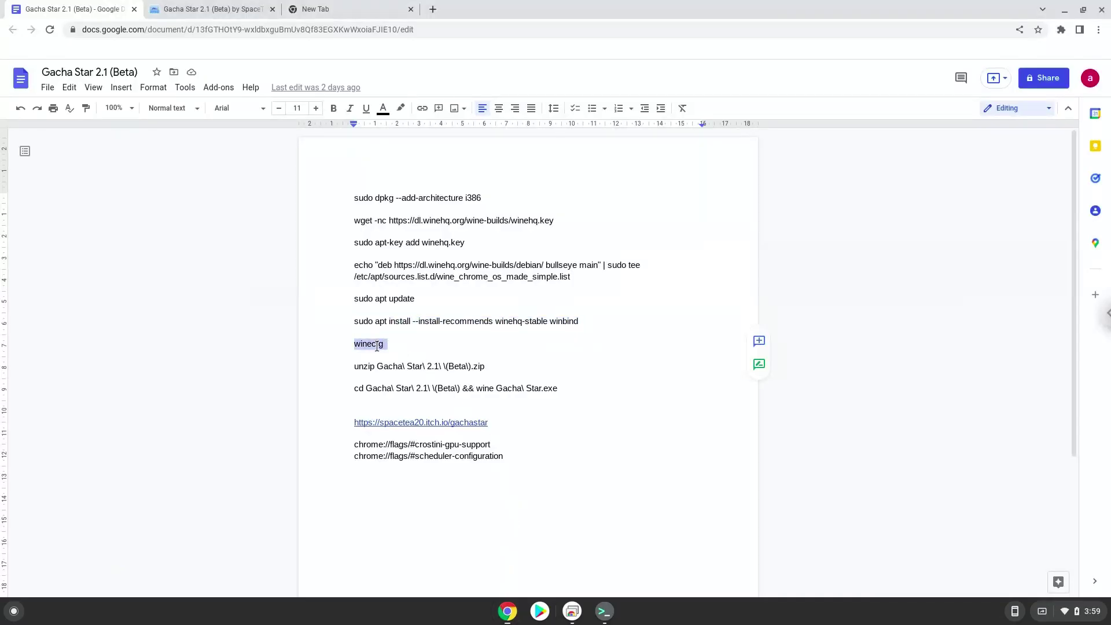
right_click(376, 345)
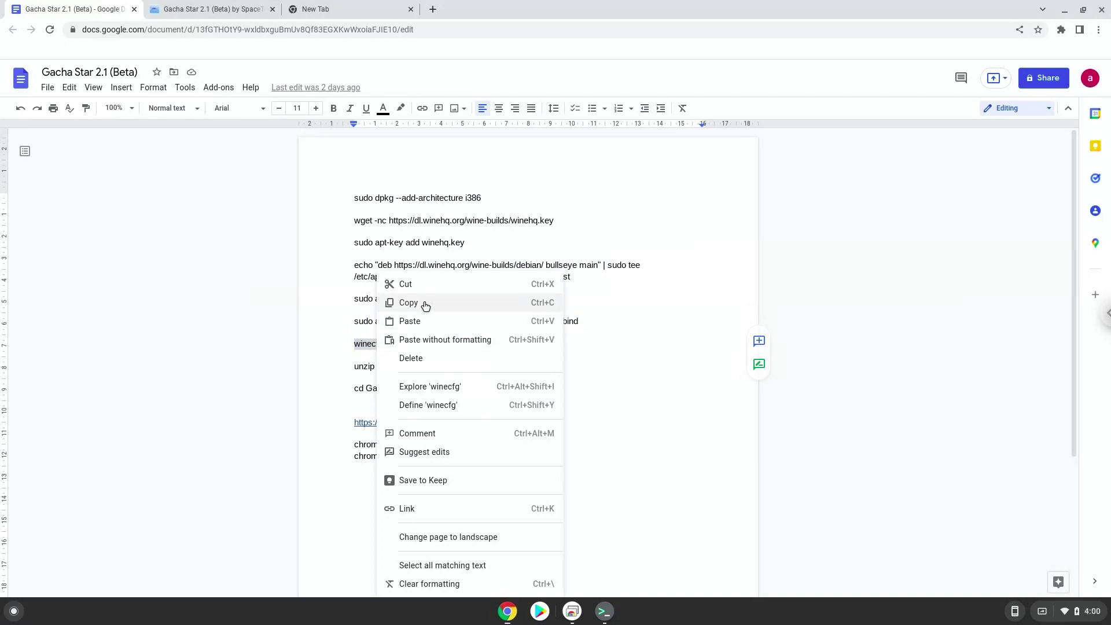
click(424, 303)
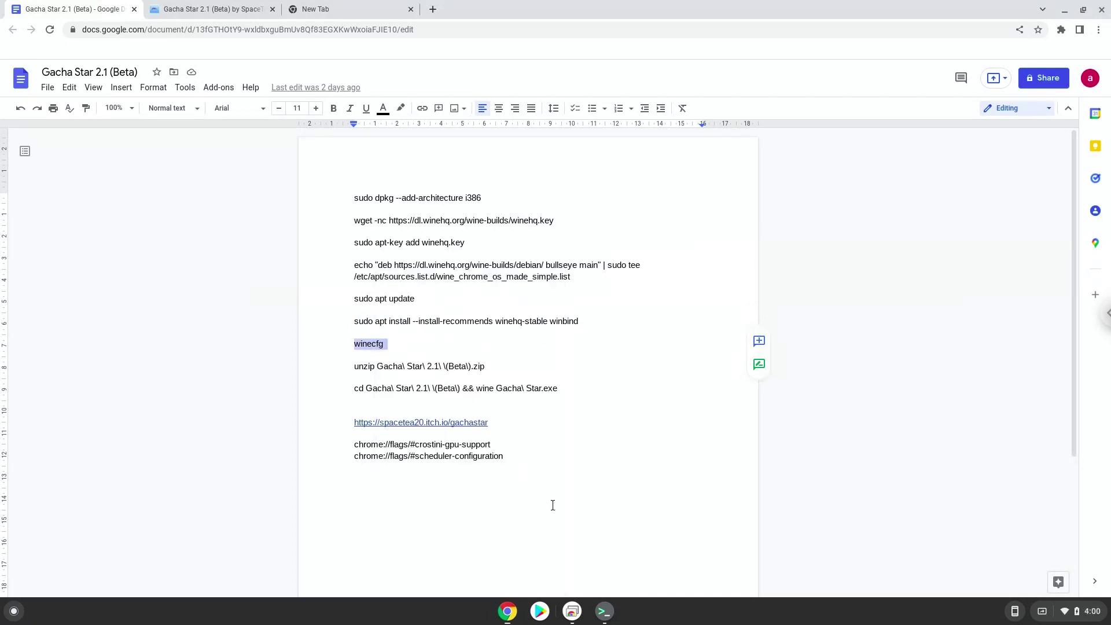
click(603, 612)
right_click(573, 423)
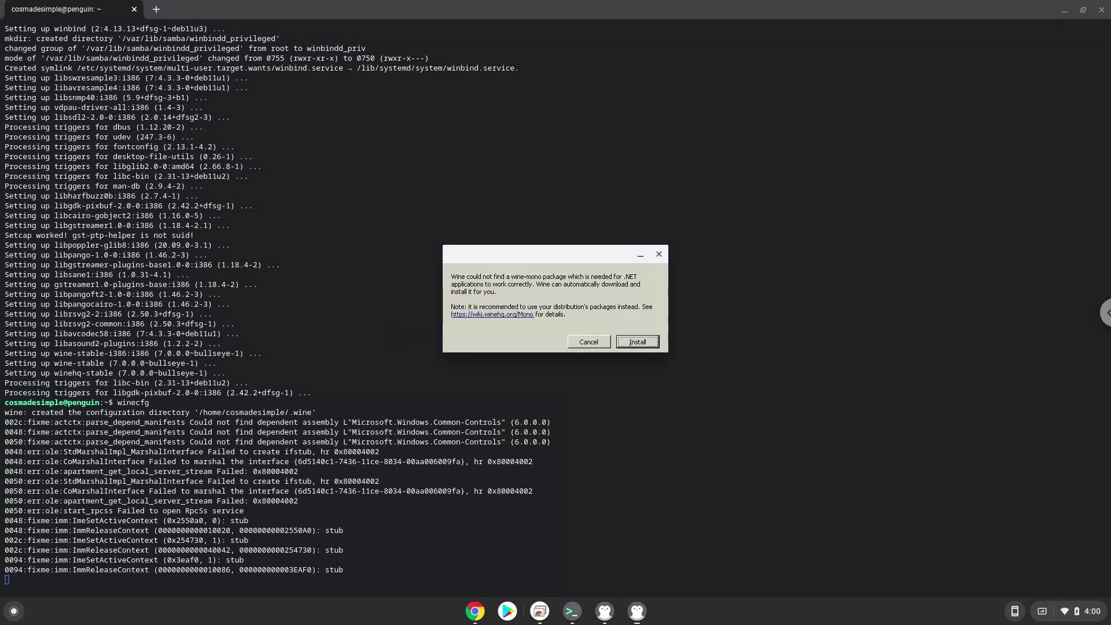
click(636, 343)
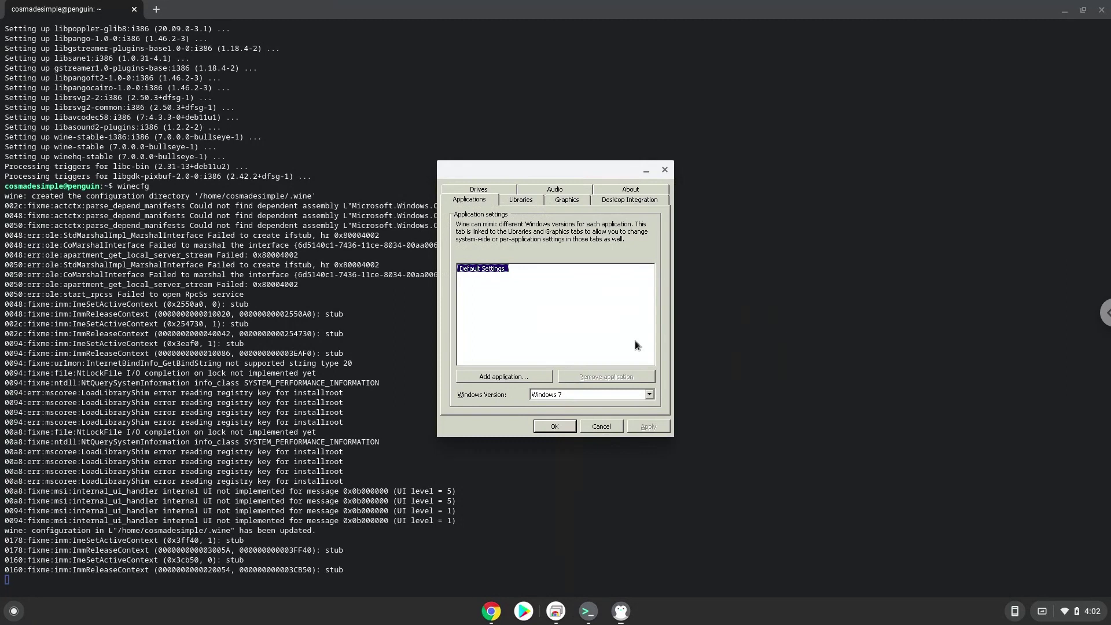
click(664, 172)
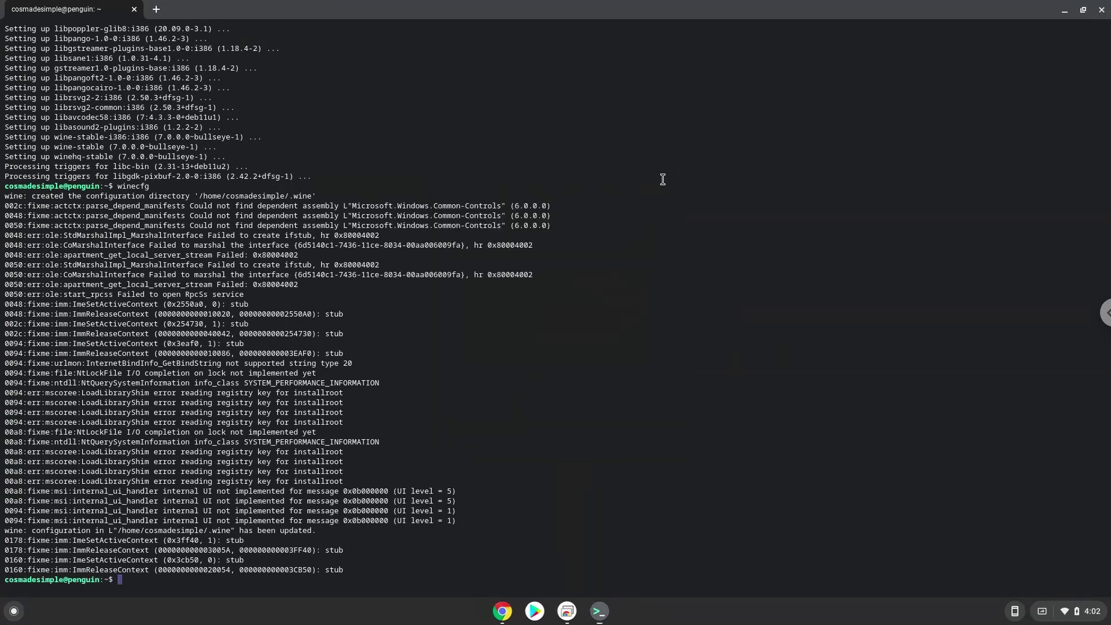
Extract 'Gacha Star 2.1 (Beta).zip' in Terminal with the guide's unzip command, then return to the doc.
click(507, 611)
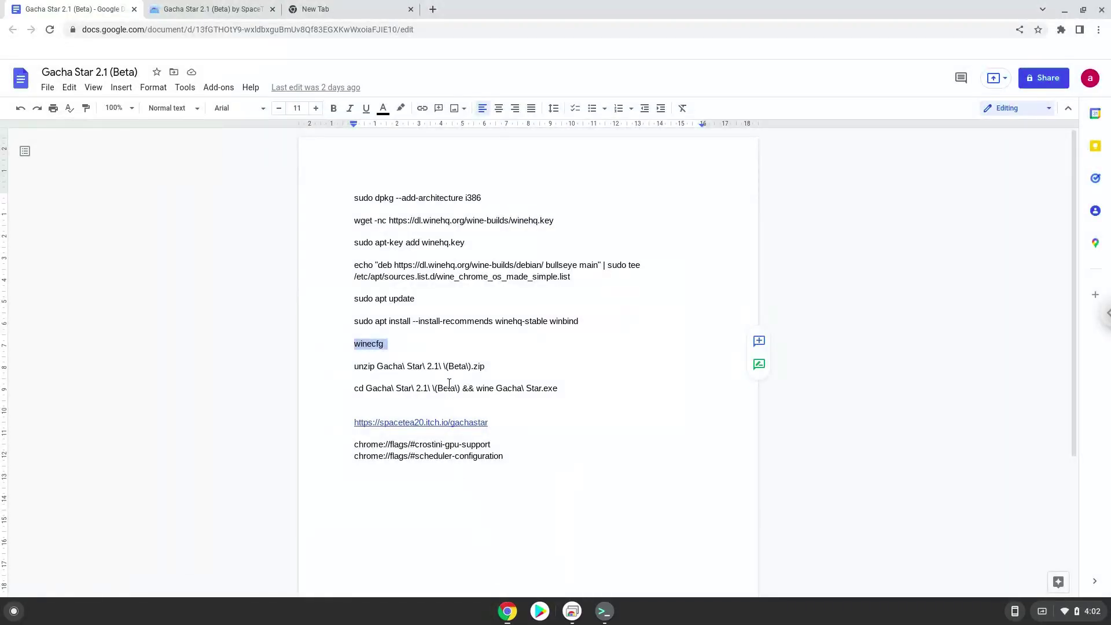
triple_click(446, 364)
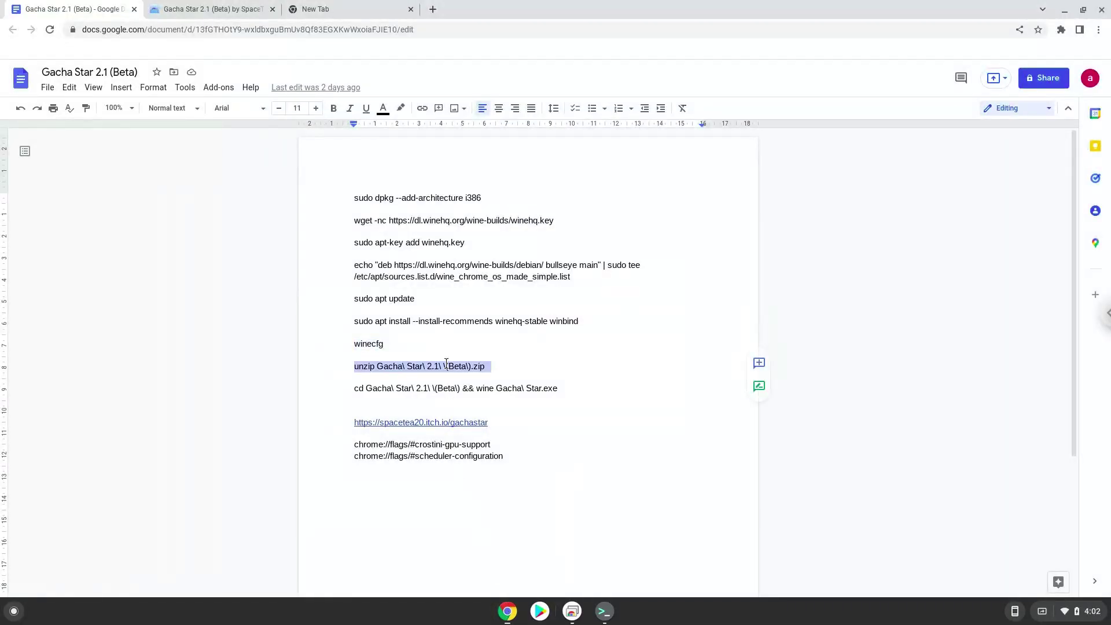
right_click(446, 364)
click(504, 306)
click(604, 611)
key(ctrl+shift+v)
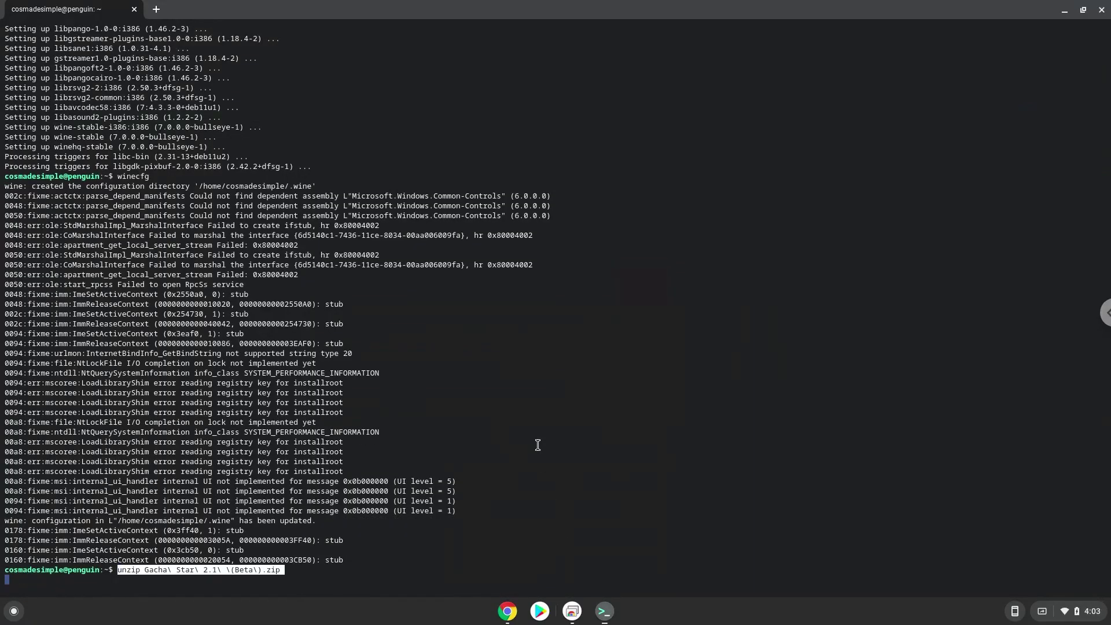
key(Return)
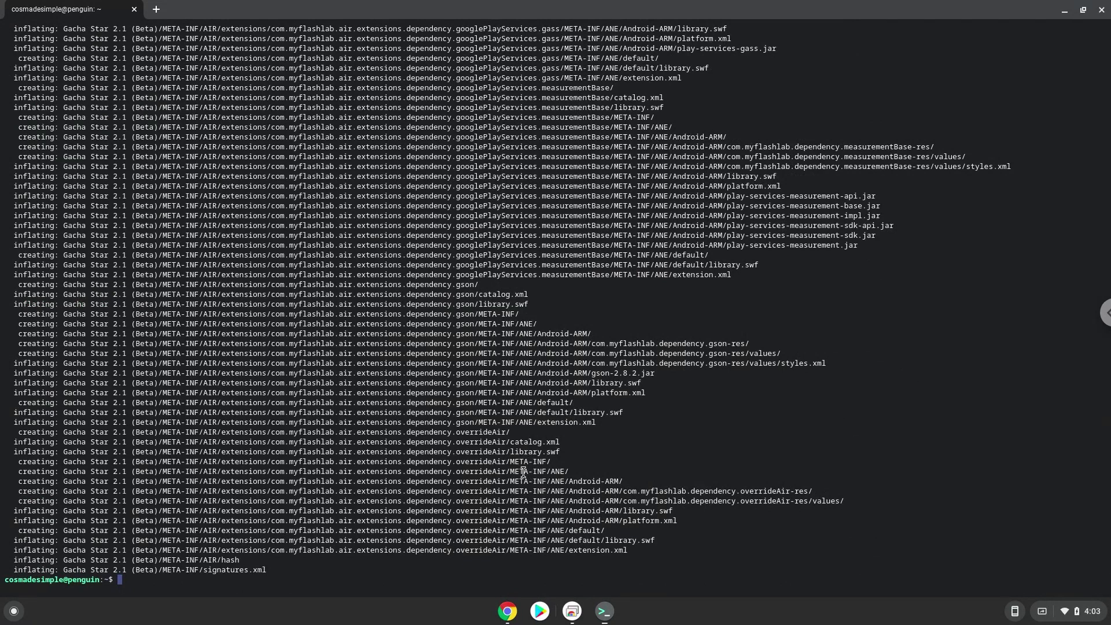
click(503, 617)
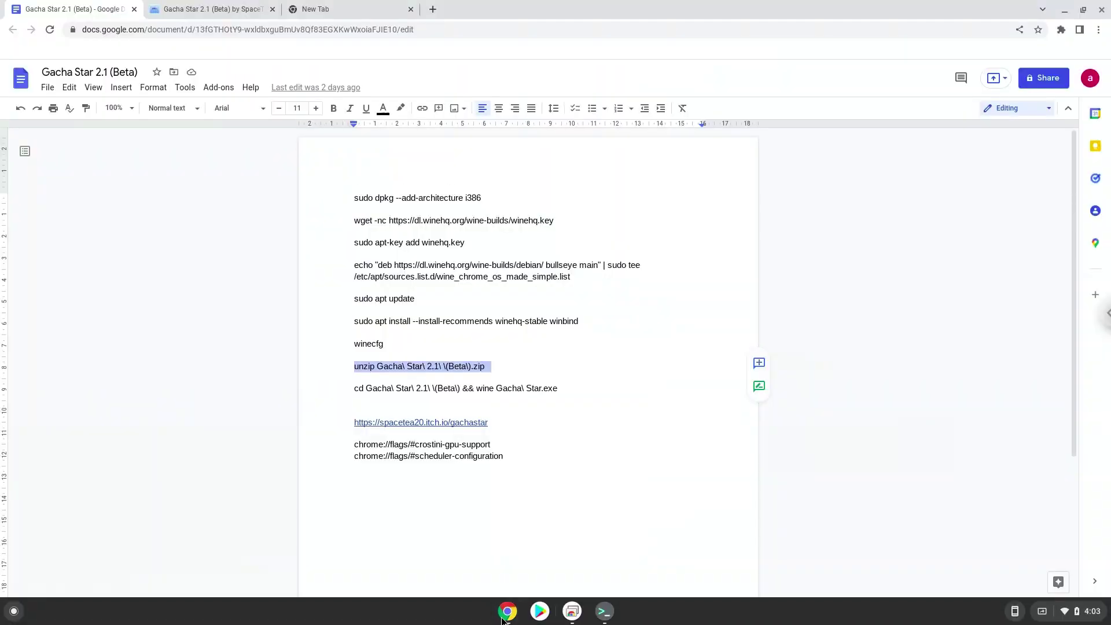
Launch Gacha Star.exe with Wine from the 'Gacha Star 2.1 (Beta)' folder, then minimize Terminal and Chrome.
triple_click(461, 389)
right_click(461, 388)
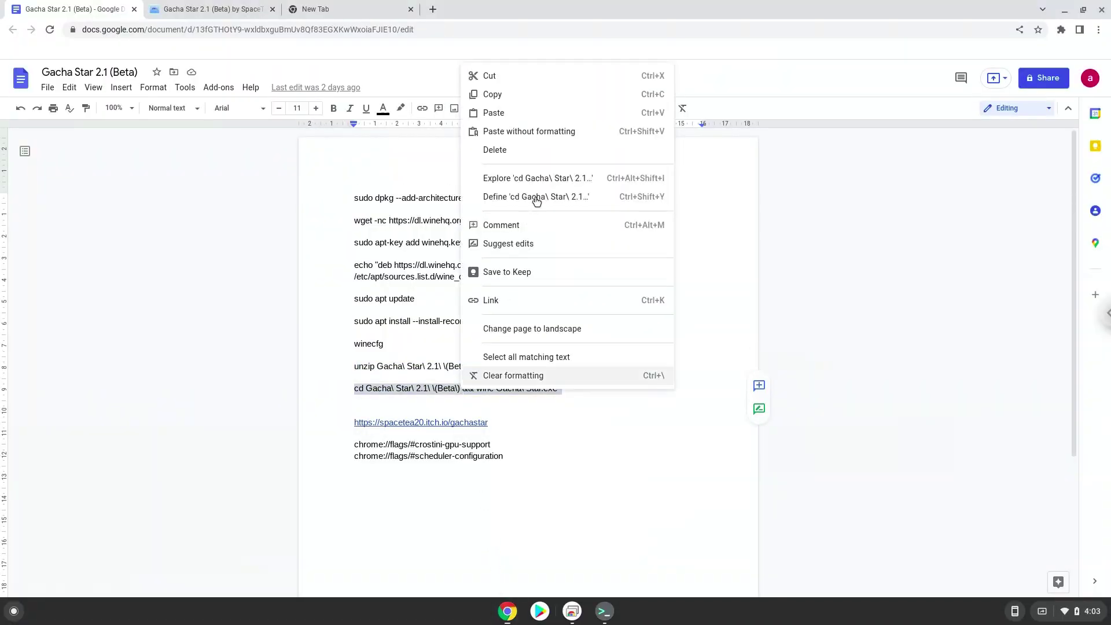
click(553, 93)
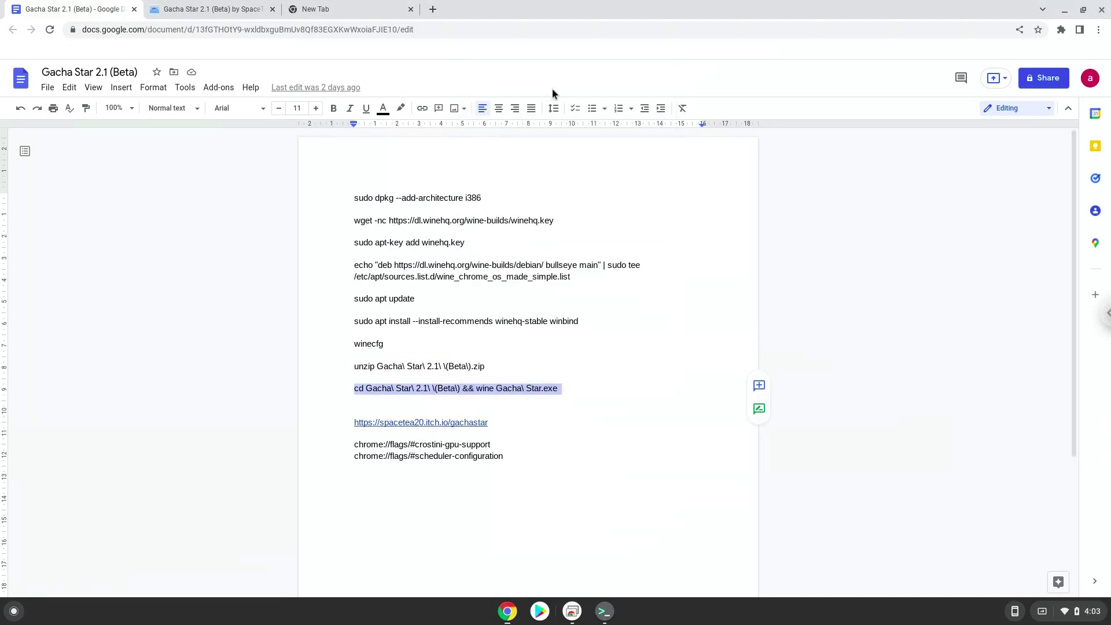
click(604, 611)
key(ctrl+shift+v)
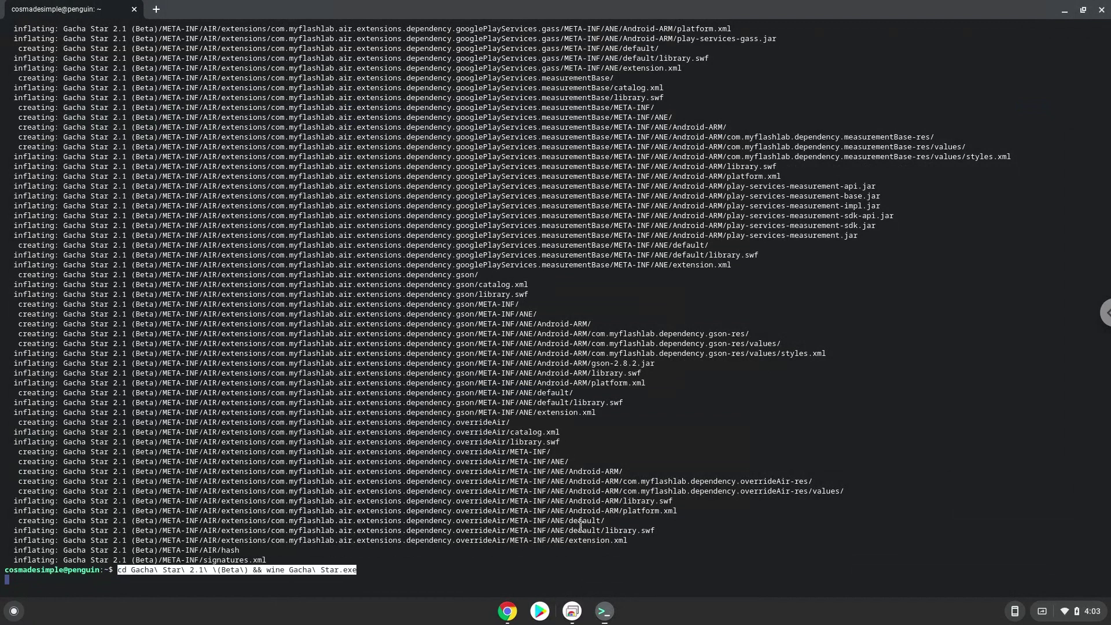
key(Return)
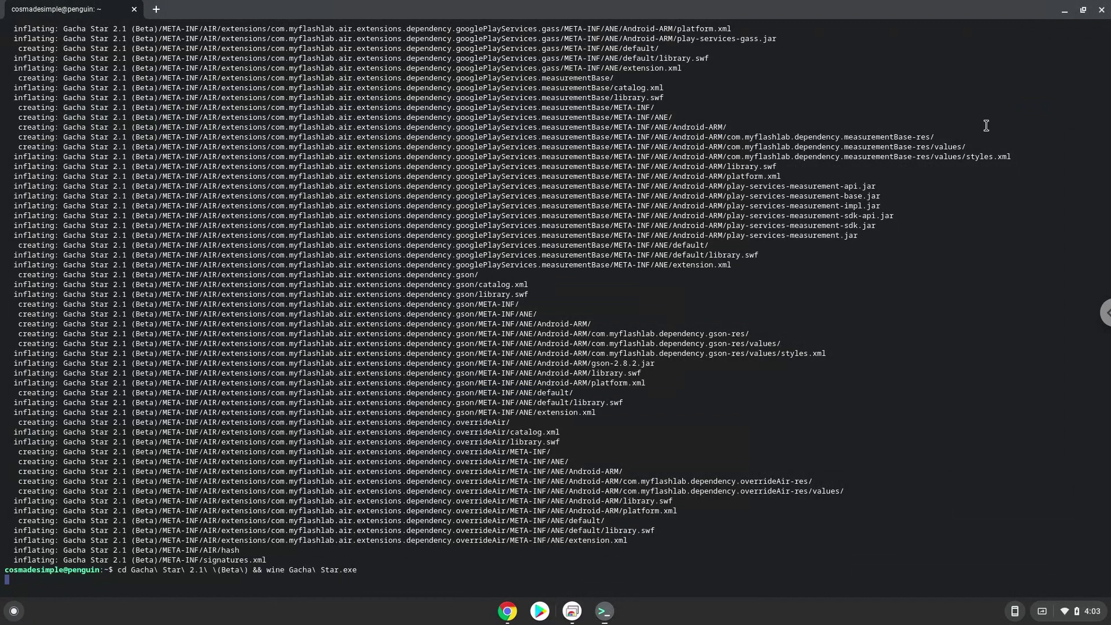
click(1064, 11)
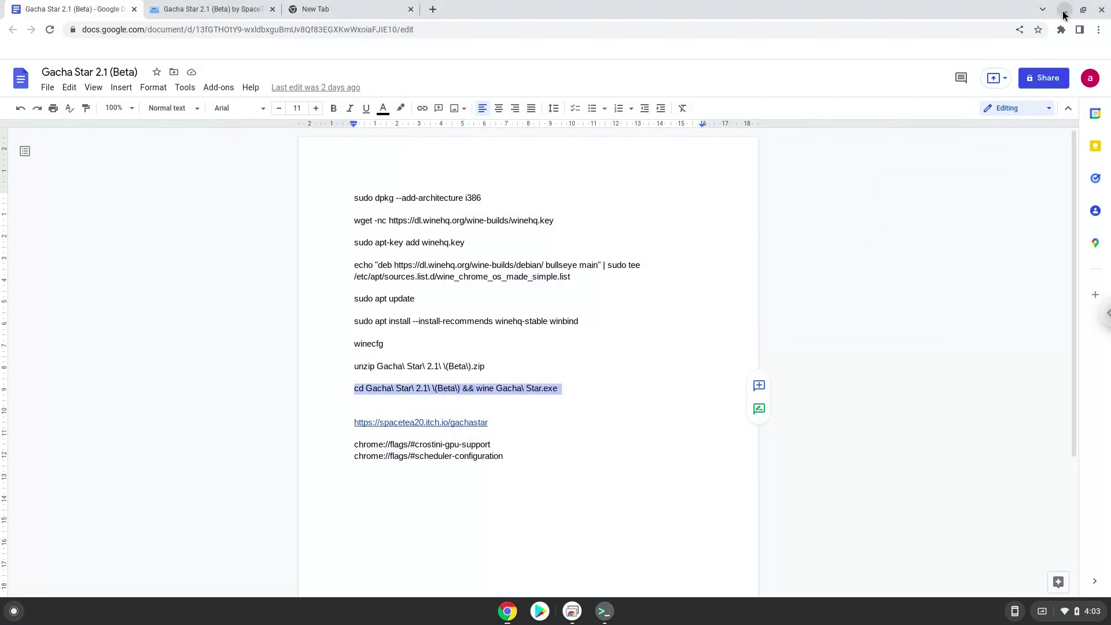
click(1064, 11)
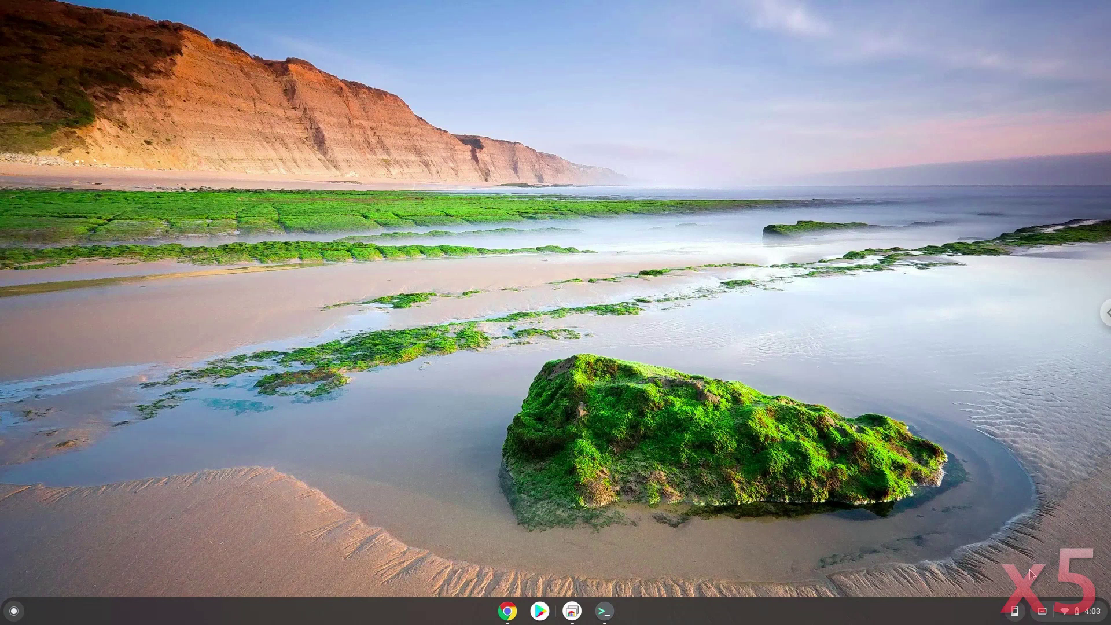
Turn the system volume up while waiting for the Gacha Star window to appear.
key(XF86AudioRaiseVolume)
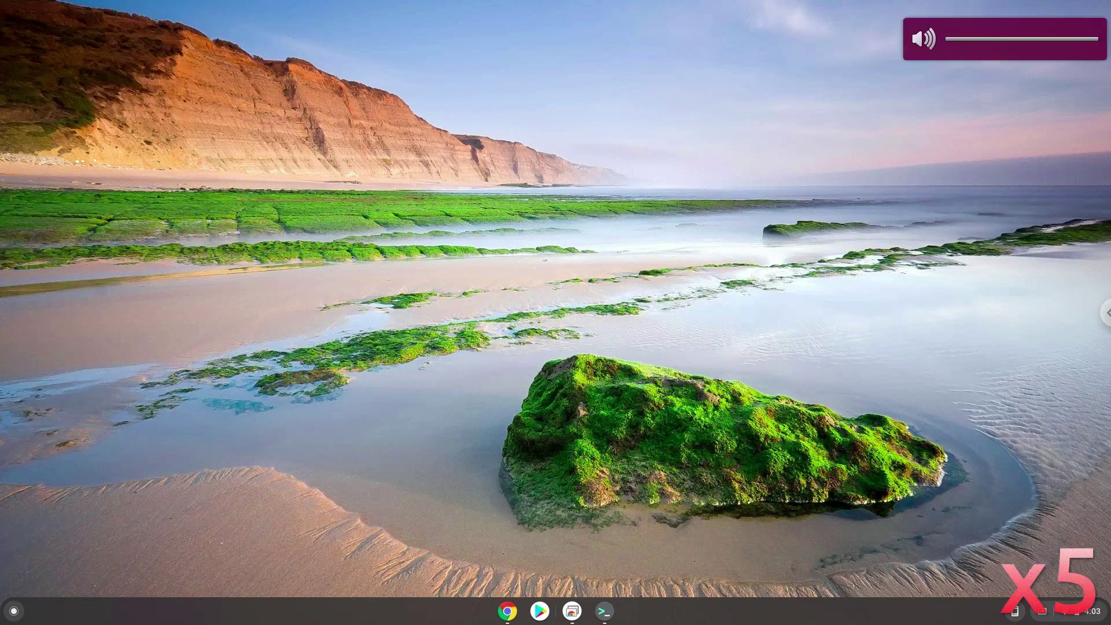